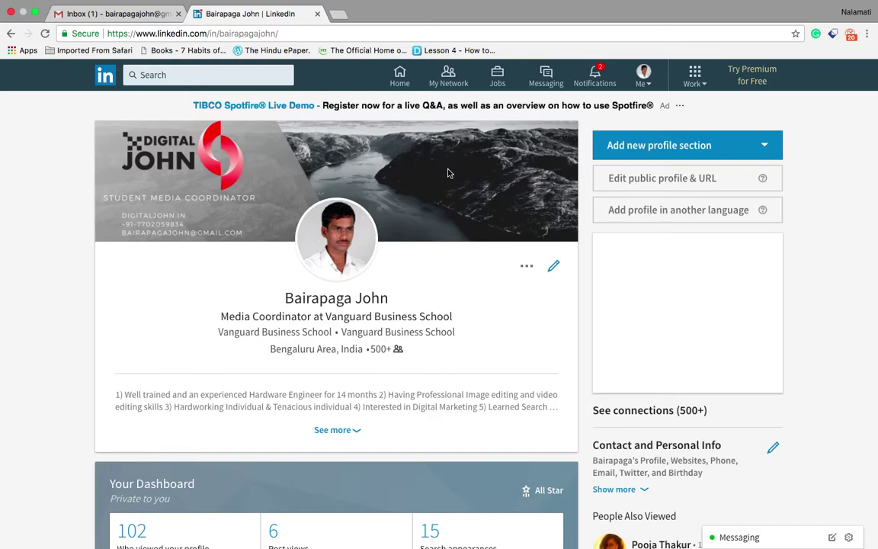
Step: Examine the name, headline, school and summary in the profile's intro card
scroll(427, 232, "down", 1)
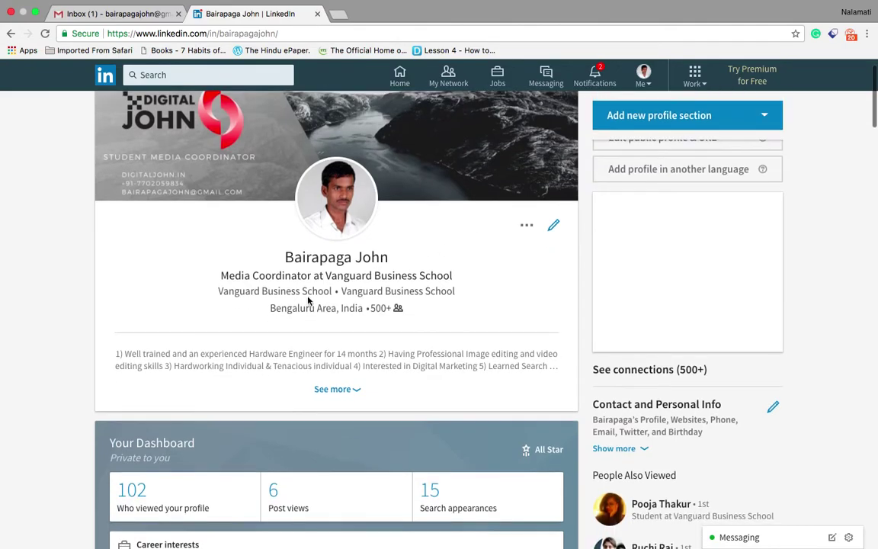
double_click(296, 259)
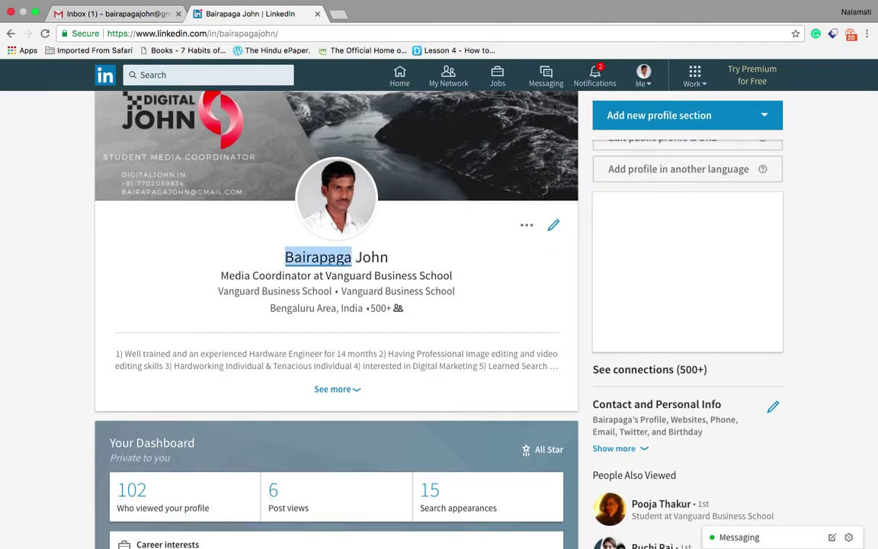
left_click(284, 263)
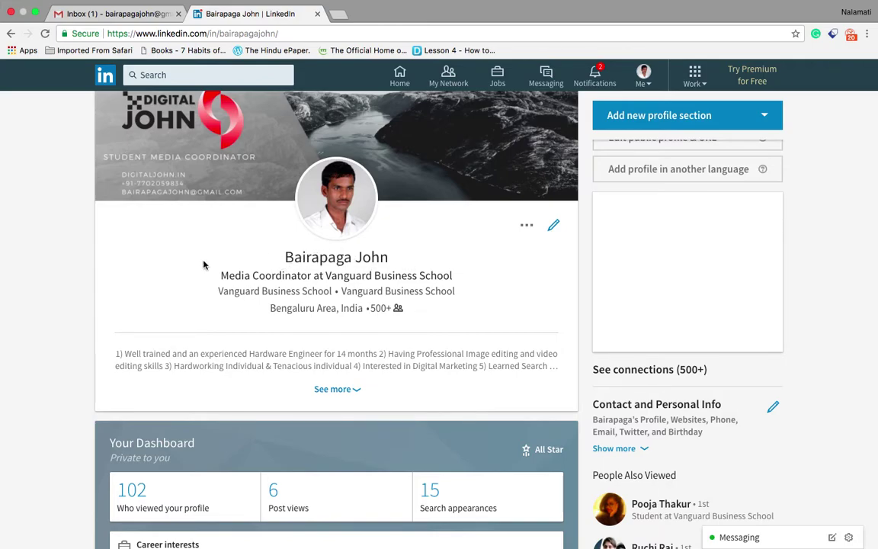
scroll(247, 294, "down", 1)
scroll(247, 293, "down", 1)
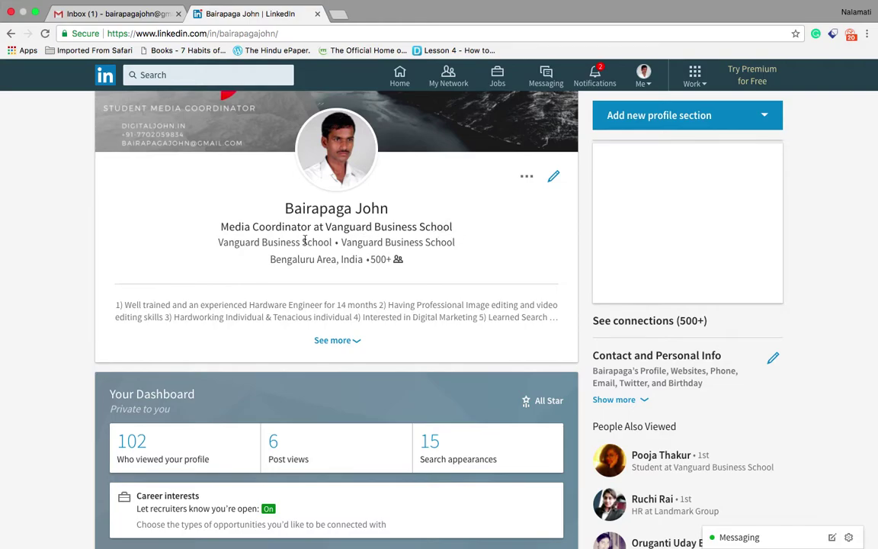
Step: Open the profile intro for editing, review its position, education, location, industry and summary fields, and close it without saving
left_click(555, 180)
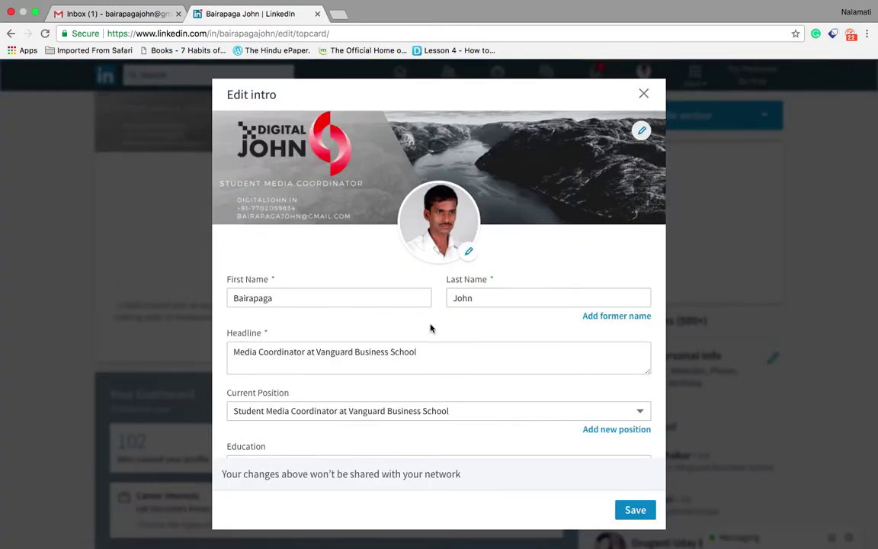
scroll(431, 328, "down", 3)
scroll(431, 327, "down", 2)
scroll(431, 320, "down", 3)
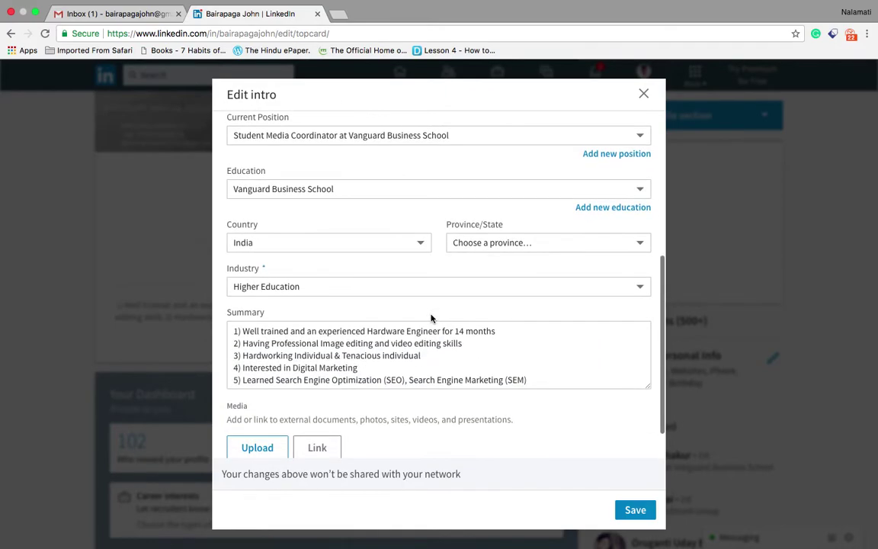
scroll(479, 369, "down", 3)
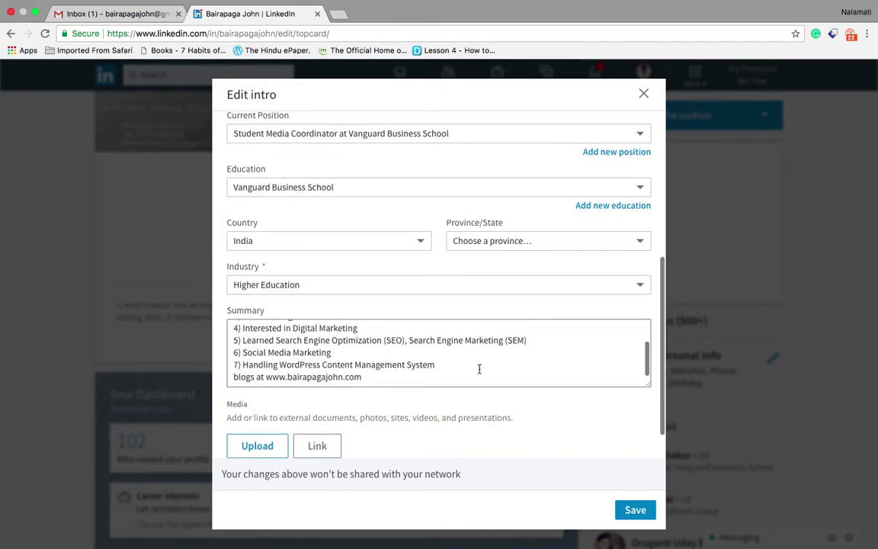
scroll(479, 369, "up", 4)
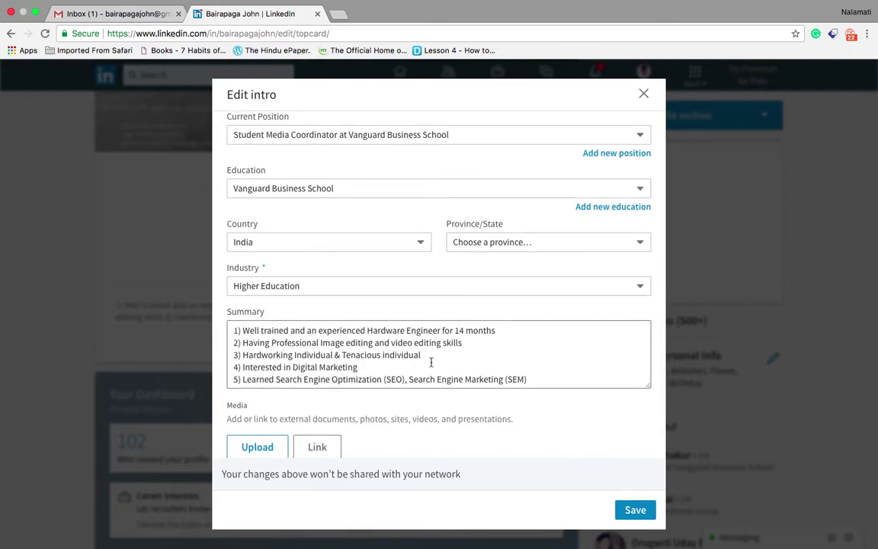
scroll(430, 362, "down", 3)
scroll(431, 362, "up", 3)
scroll(431, 362, "down", 3)
scroll(432, 357, "up", 2)
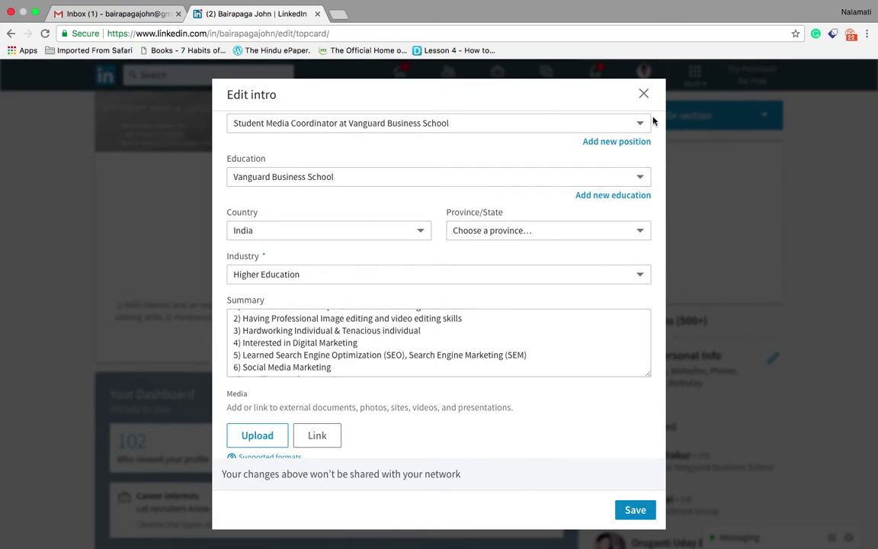
left_click(646, 94)
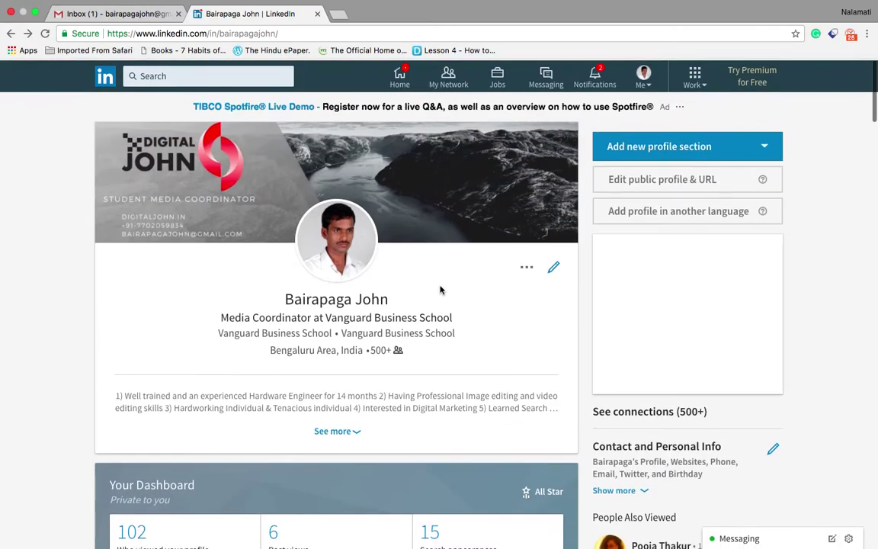
Step: Inspect the profile page's web address in the browser
left_click(355, 36)
left_click(356, 40)
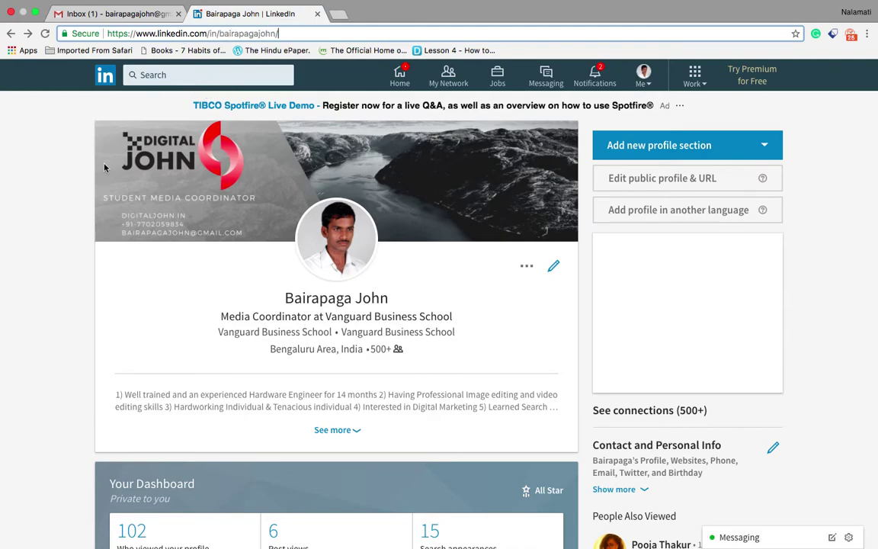
left_click(46, 158)
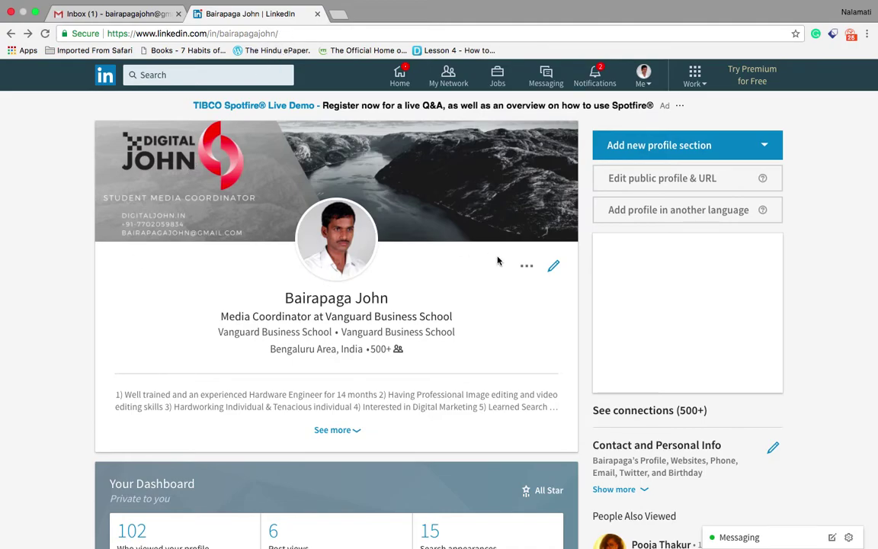
Step: Open the public profile and URL settings and examine the current public profile URL
left_click(674, 183)
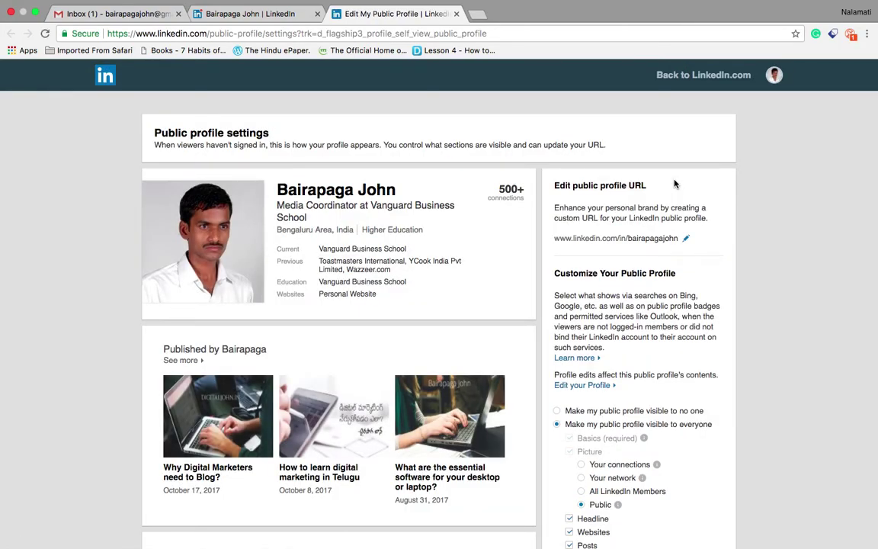
triple_click(558, 187)
left_click(612, 190)
triple_click(573, 238)
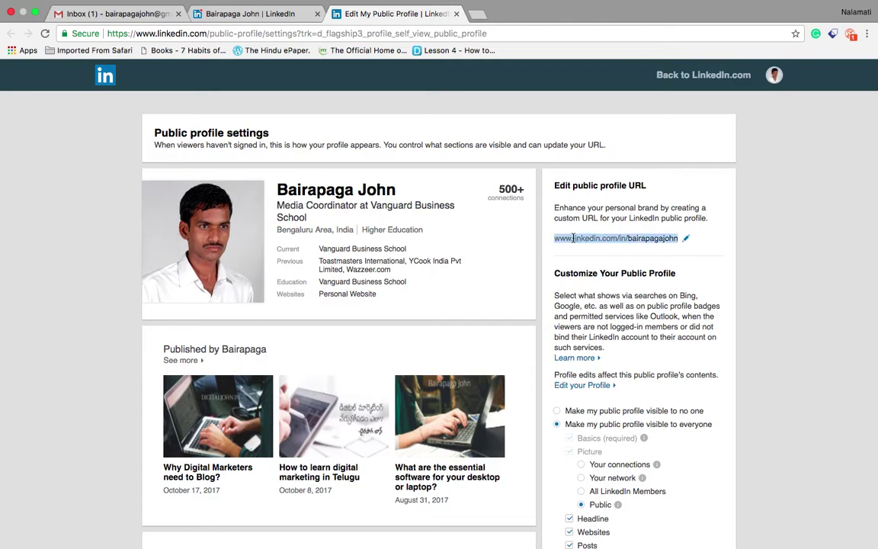
double_click(609, 238)
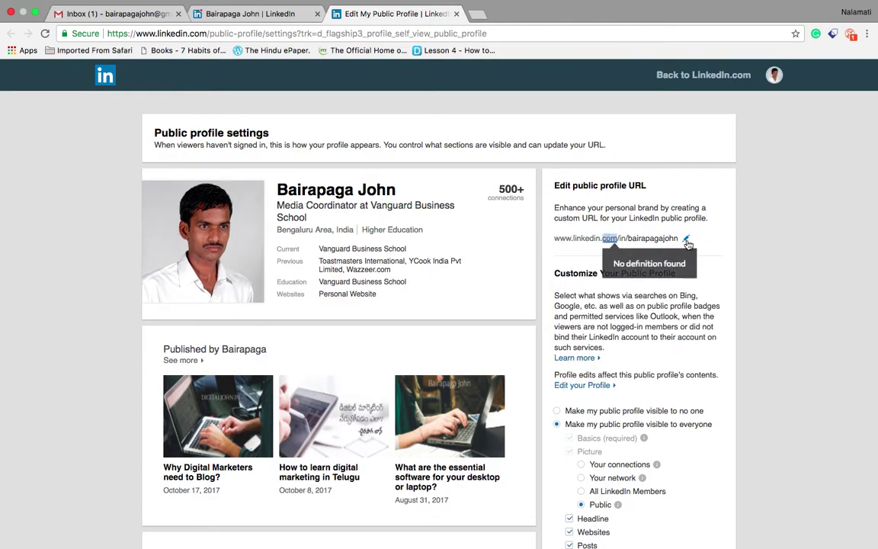
Step: Open the custom public profile URL for editing, save it as the owner's full name, and close the settings page
left_click(686, 240)
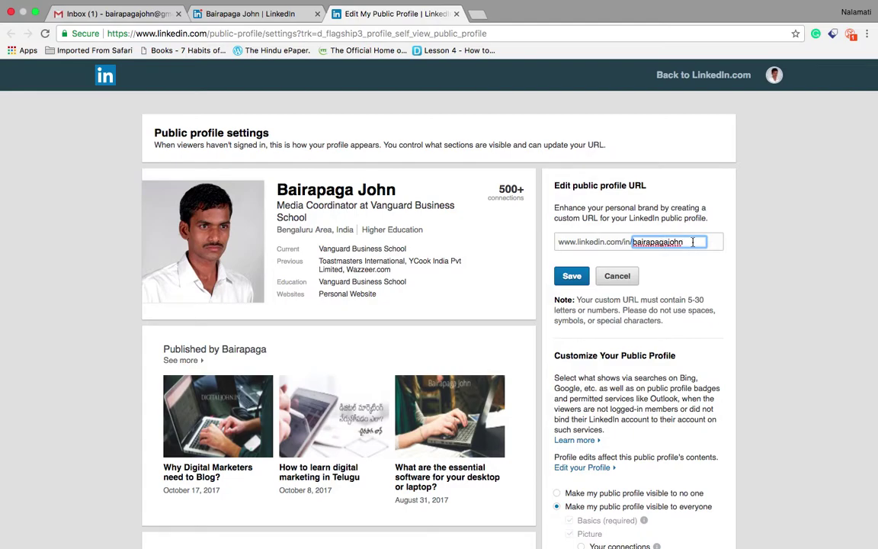
left_click(696, 254)
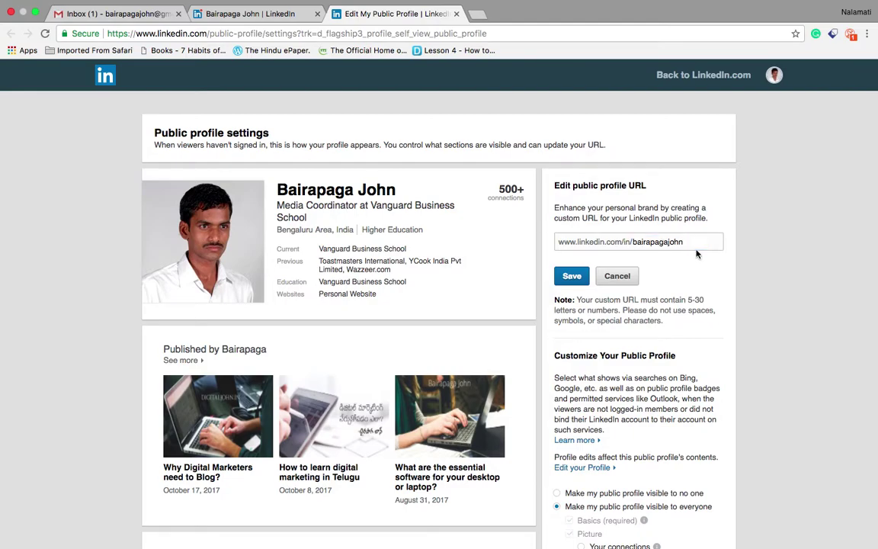
double_click(684, 244)
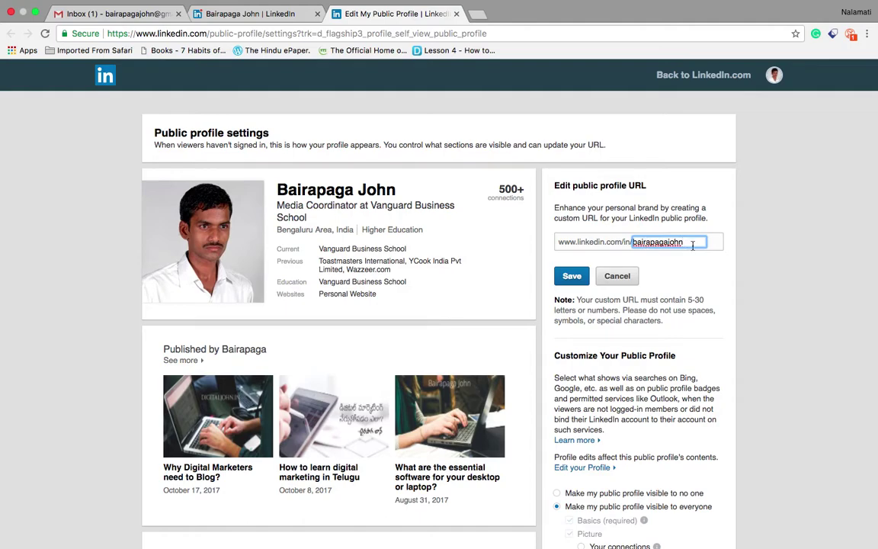
left_click(573, 276)
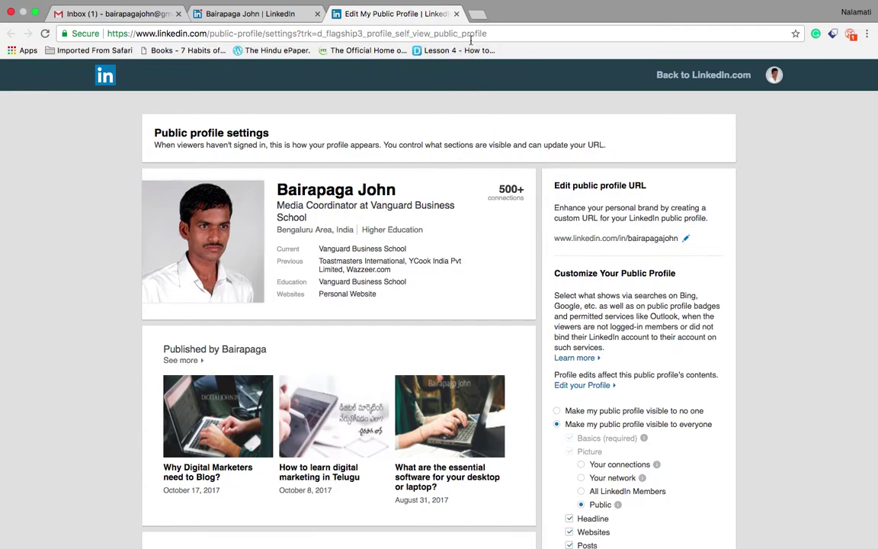
left_click(456, 14)
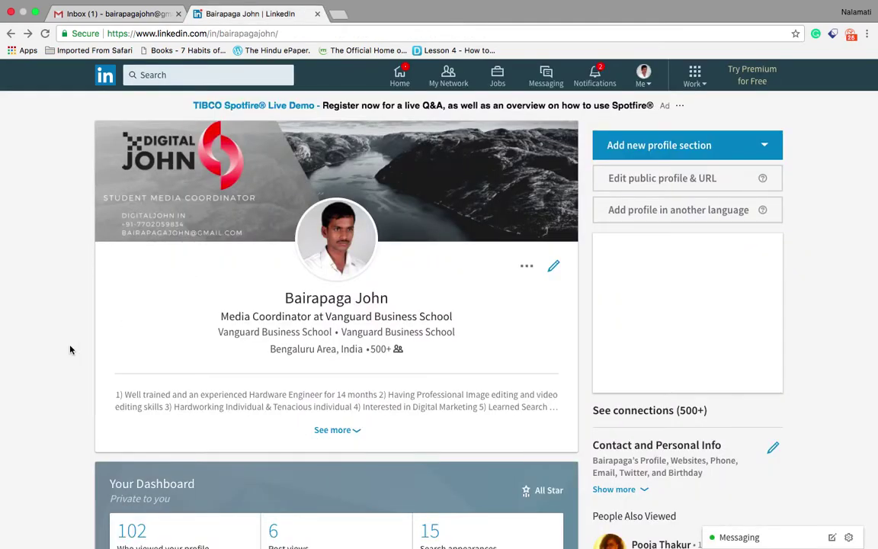
Step: Review the dashboard, articles and Experience entries on the profile, from Student Media Coordinator to the internships
scroll(71, 348, "down", 5)
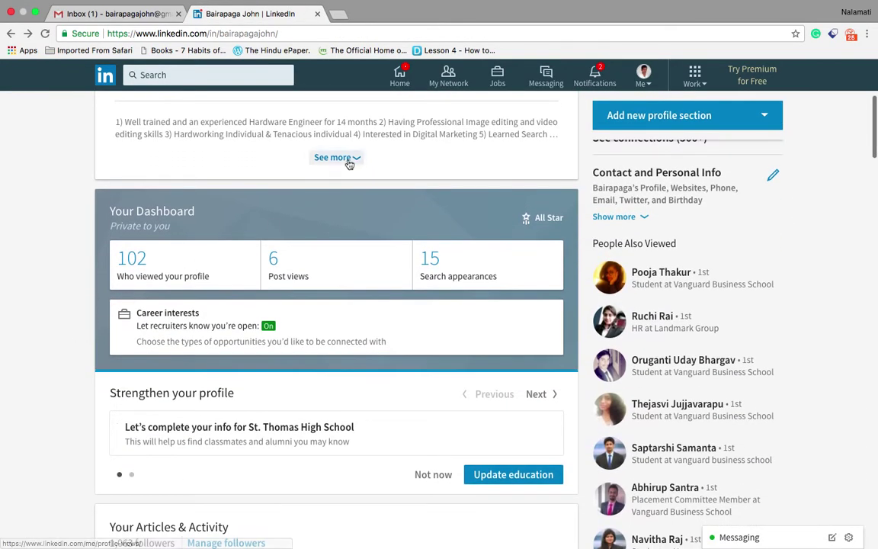
scroll(44, 349, "down", 1)
scroll(48, 393, "down", 10)
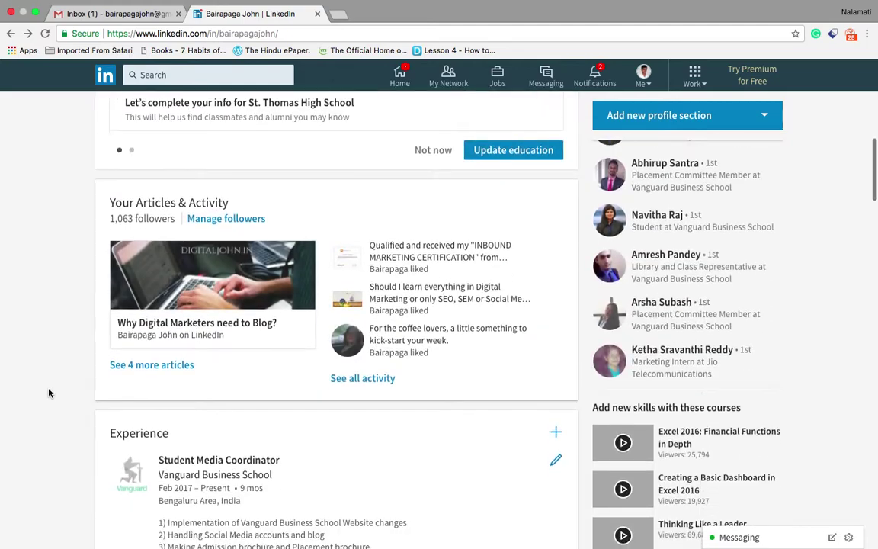
scroll(49, 393, "up", 3)
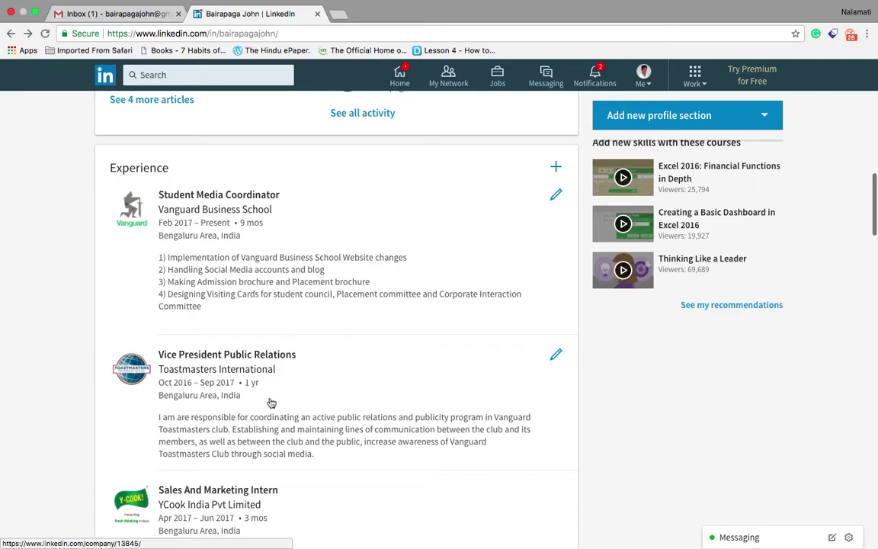
scroll(270, 402, "down", 1)
scroll(270, 402, "down", 1)
scroll(270, 399, "up", 2)
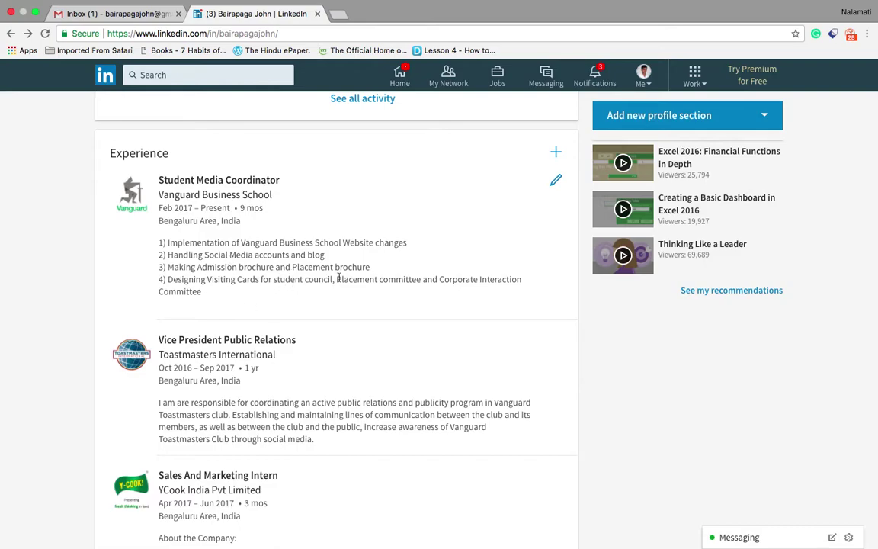
scroll(339, 278, "down", 1)
scroll(340, 283, "down", 15)
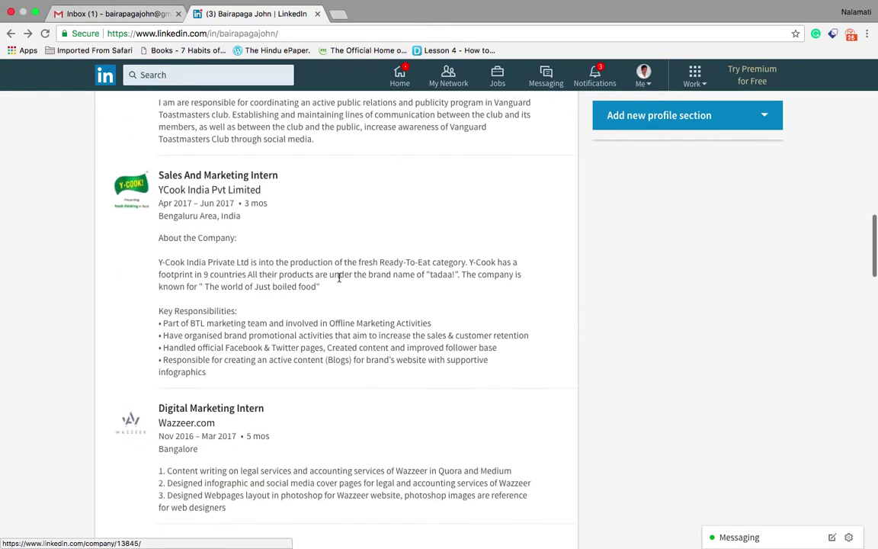
Step: Examine the Education section's entries and attached media for Vanguard Business School, Scintilla Digital Academy and Osmania University
scroll(339, 278, "down", 9)
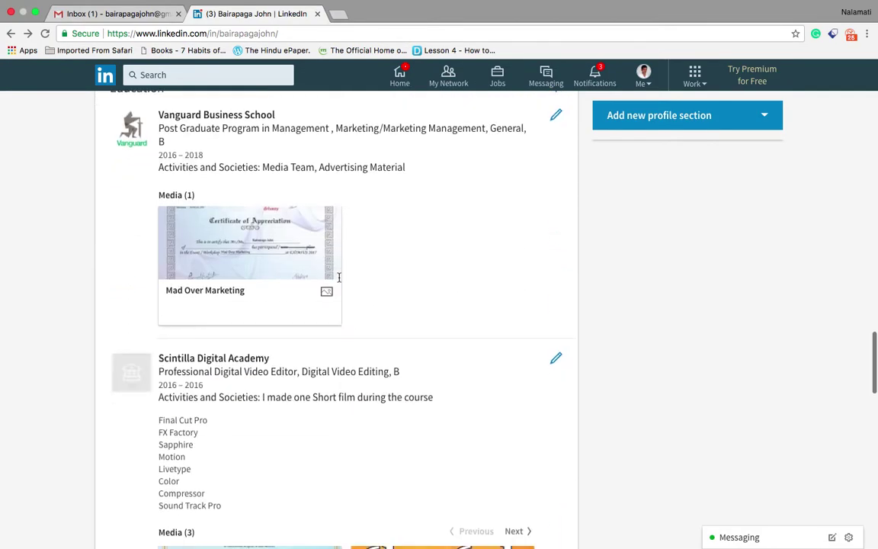
scroll(337, 280, "up", 3)
scroll(340, 282, "up", 2)
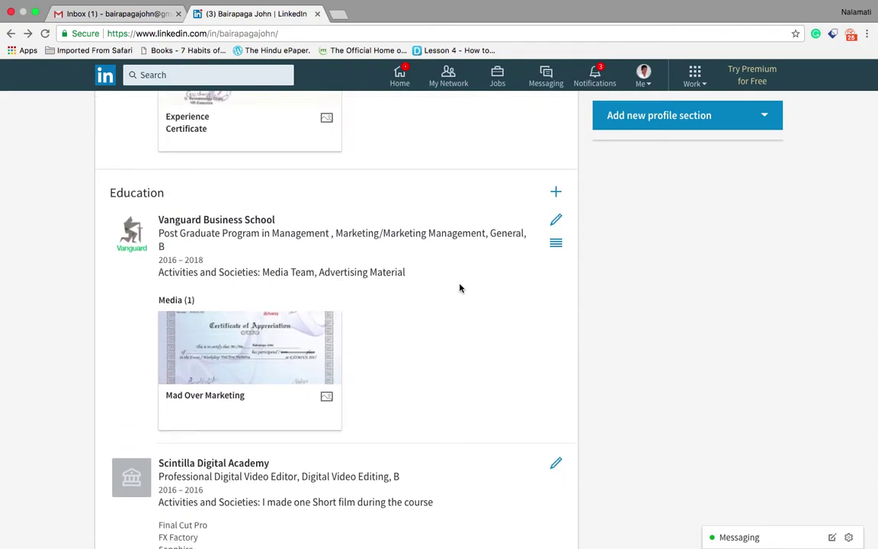
scroll(459, 287, "down", 2)
scroll(459, 288, "up", 3)
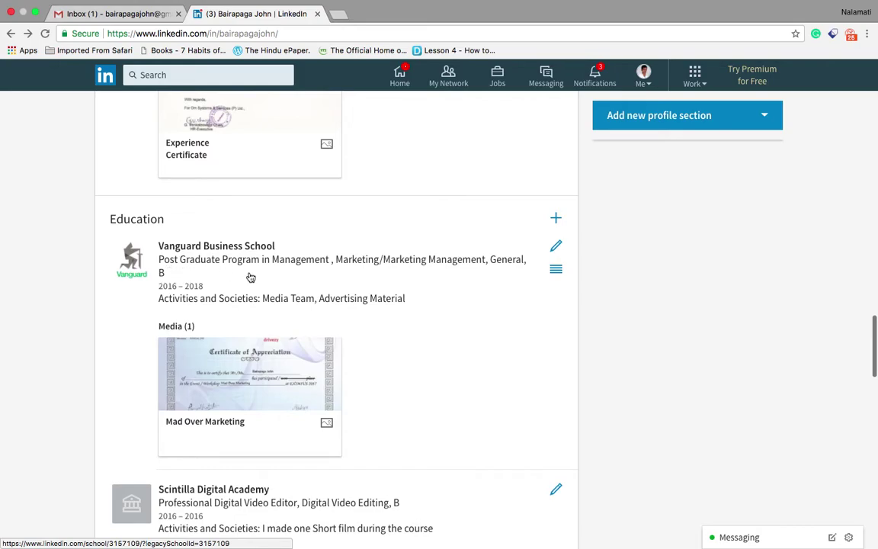
scroll(458, 344, "down", 3)
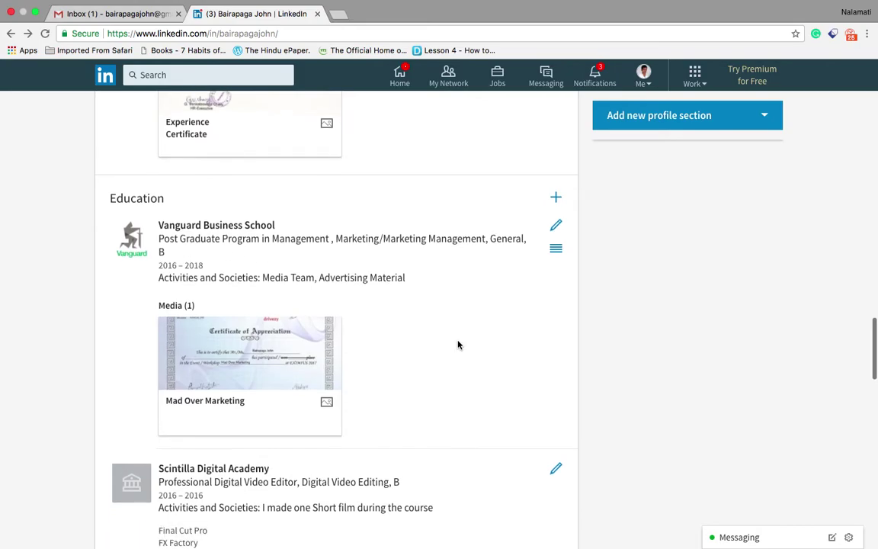
scroll(458, 344, "up", 2)
scroll(458, 345, "down", 3)
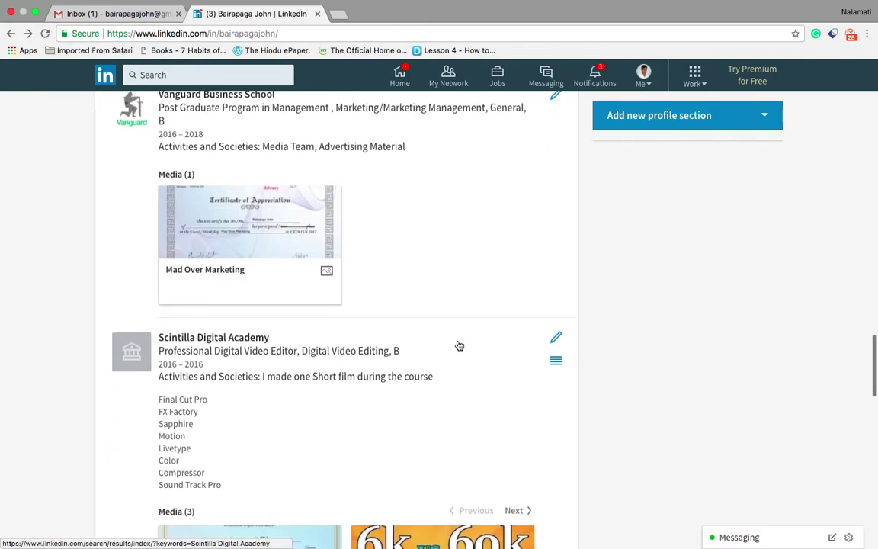
scroll(459, 346, "up", 2)
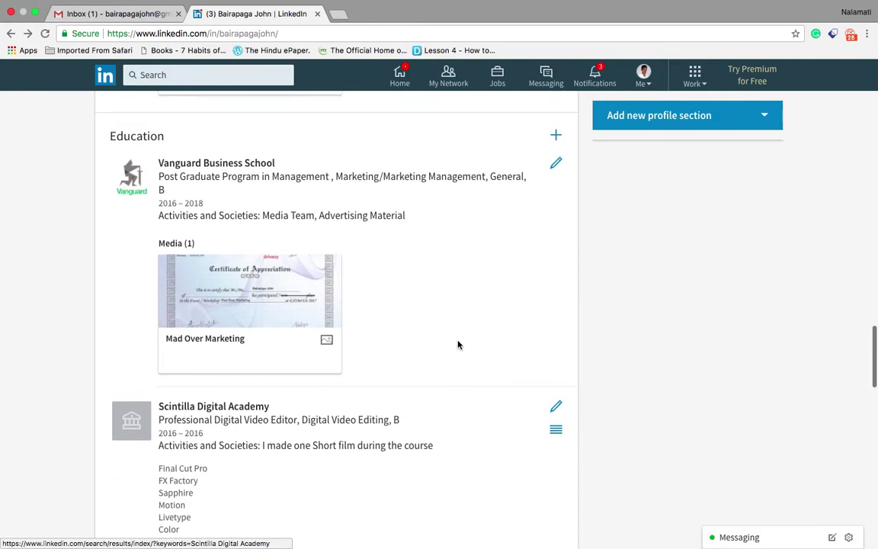
scroll(458, 345, "down", 1)
scroll(458, 345, "up", 2)
scroll(458, 344, "down", 2)
scroll(458, 344, "up", 2)
scroll(458, 345, "down", 2)
scroll(458, 345, "up", 2)
scroll(458, 345, "down", 5)
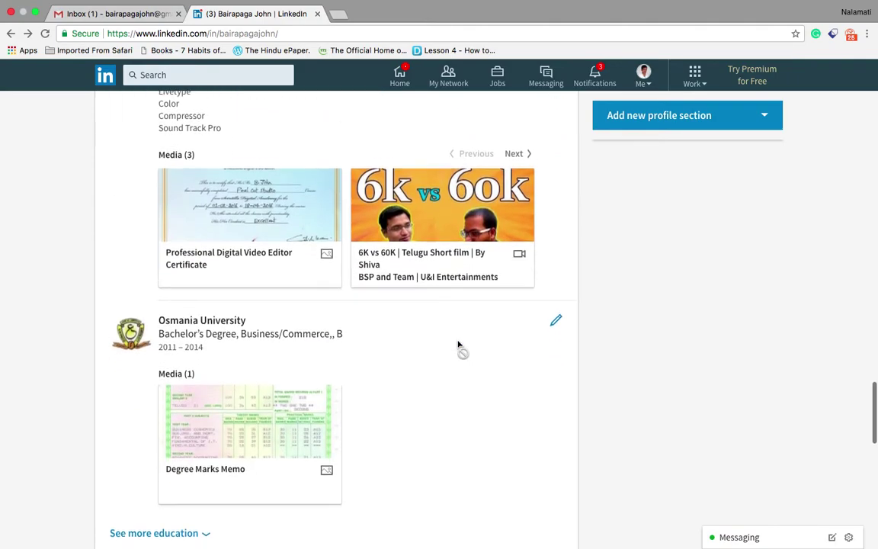
scroll(458, 345, "up", 1)
scroll(458, 345, "down", 2)
scroll(458, 344, "up", 3)
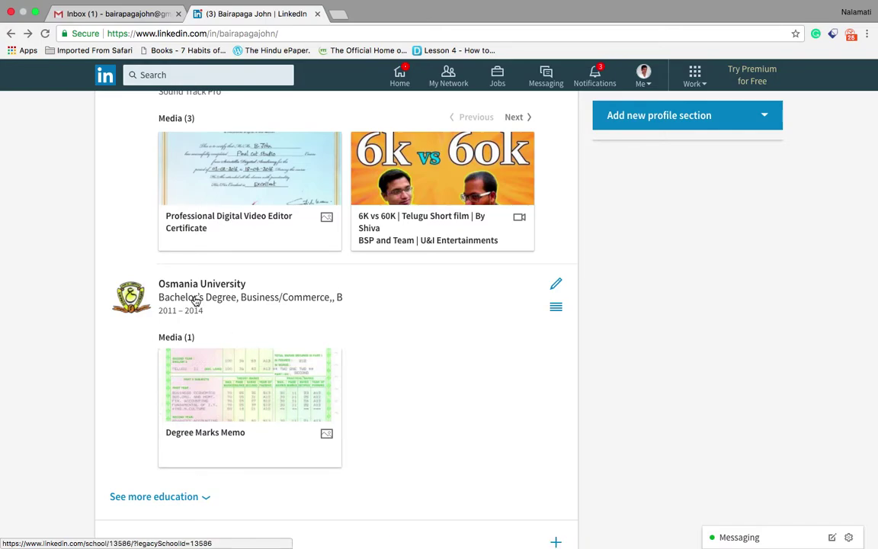
Step: Review the profile's Volunteer Experience entry for Bhumi and the neighbouring skills and recommendations sections
scroll(420, 380, "down", 3)
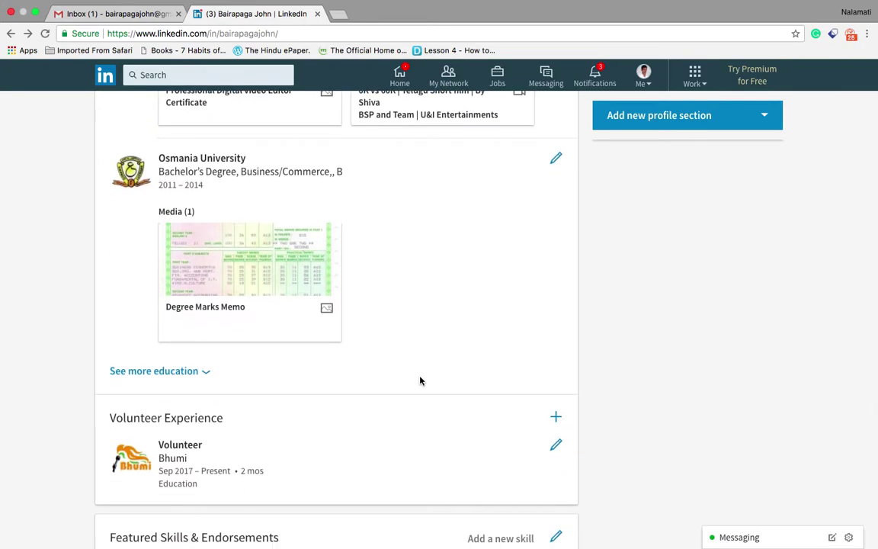
scroll(420, 380, "down", 4)
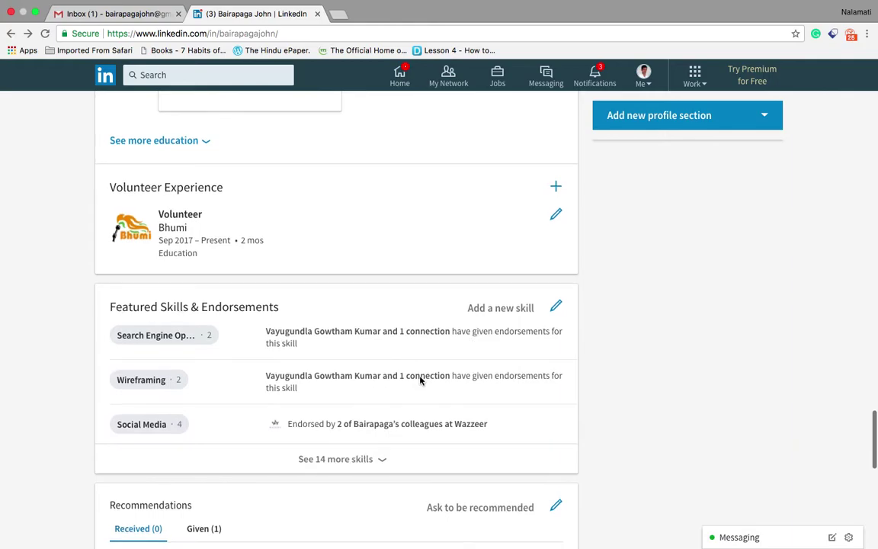
scroll(420, 380, "up", 1)
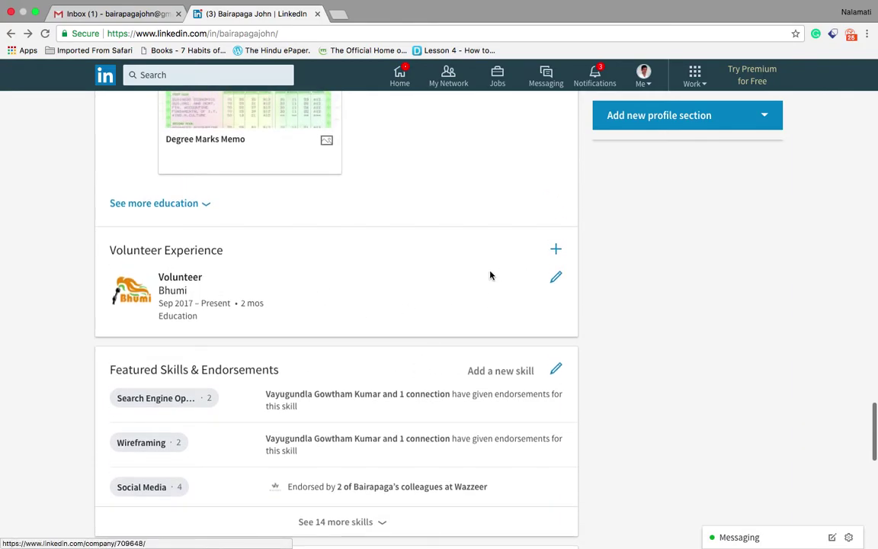
scroll(646, 360, "down", 5)
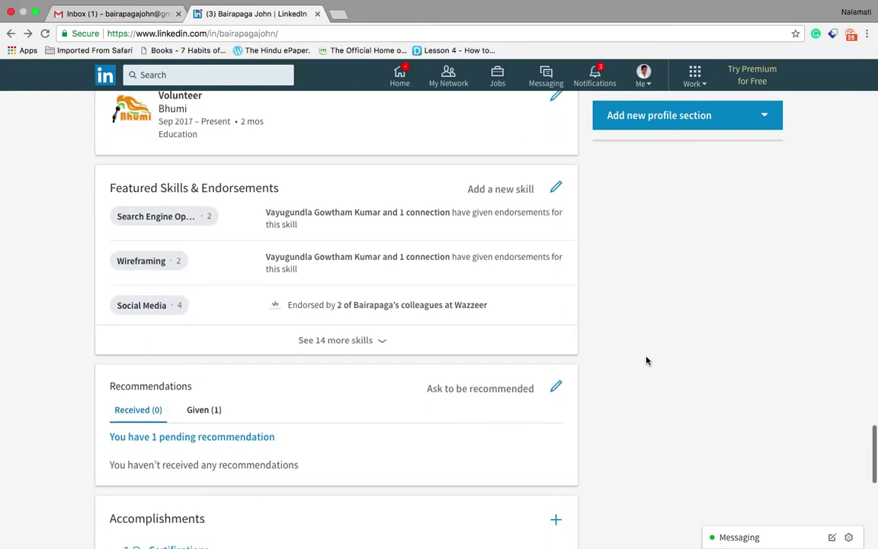
scroll(646, 361, "up", 1)
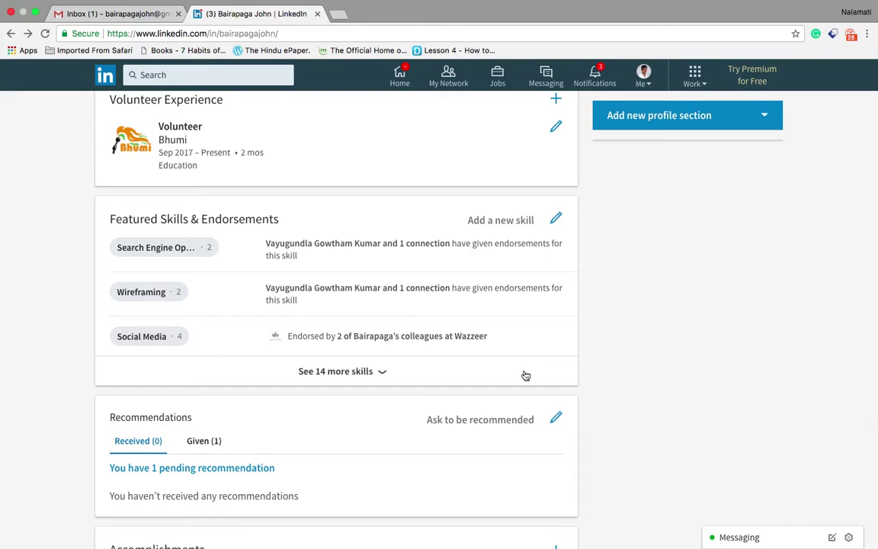
Step: Expand the complete skills list in Featured Skills & Endorsements and examine the listed skills and their endorsements
left_click(351, 376)
scroll(518, 359, "down", 2)
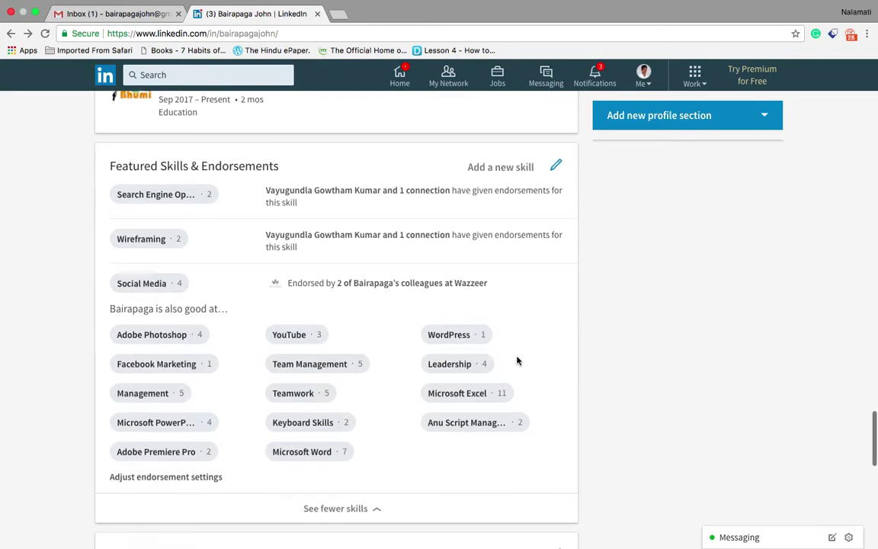
scroll(516, 360, "down", 1)
scroll(517, 361, "up", 1)
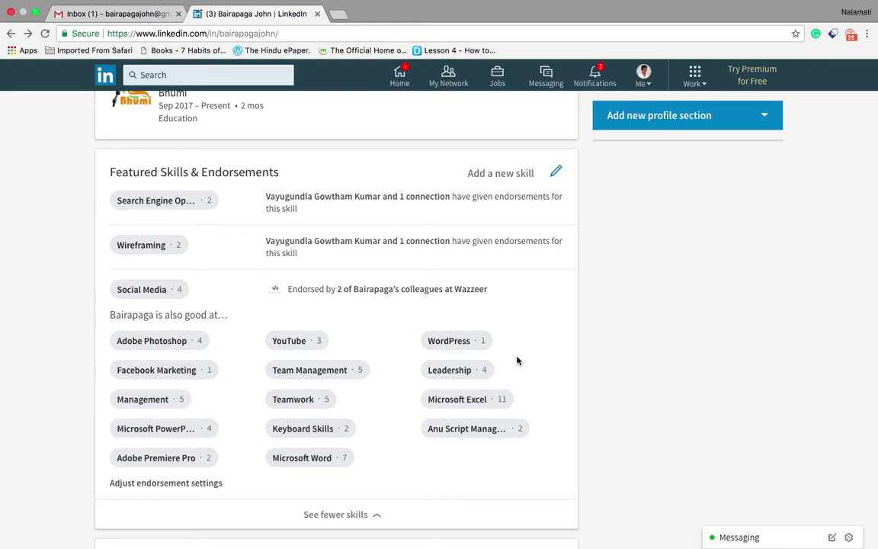
scroll(517, 361, "up", 1)
scroll(517, 361, "down", 5)
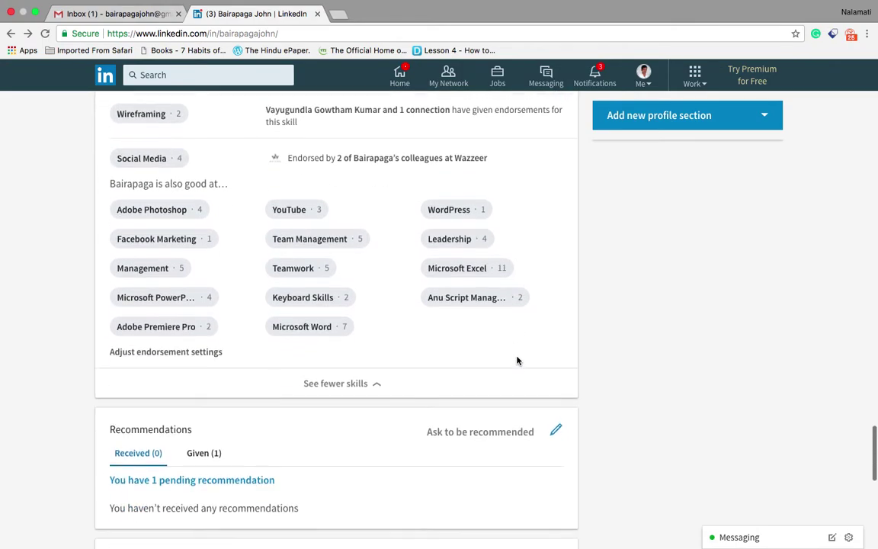
scroll(518, 359, "up", 3)
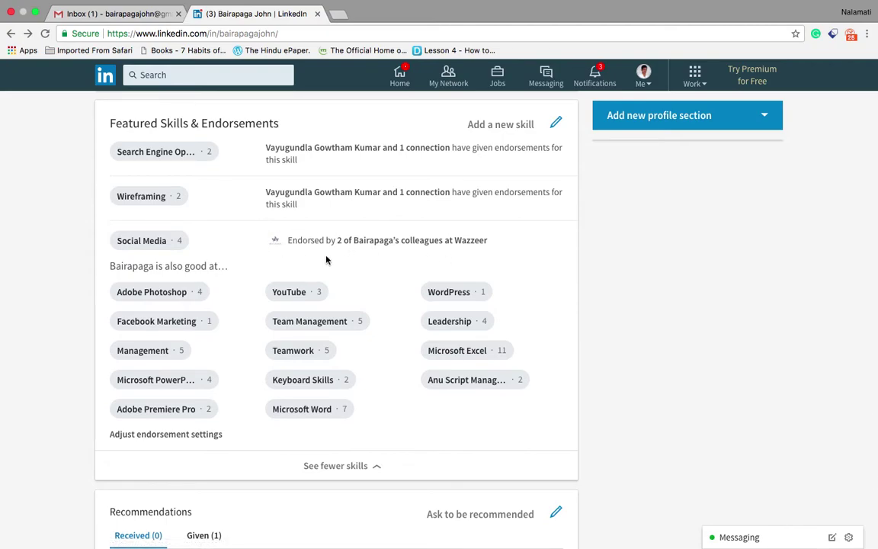
scroll(382, 272, "down", 5)
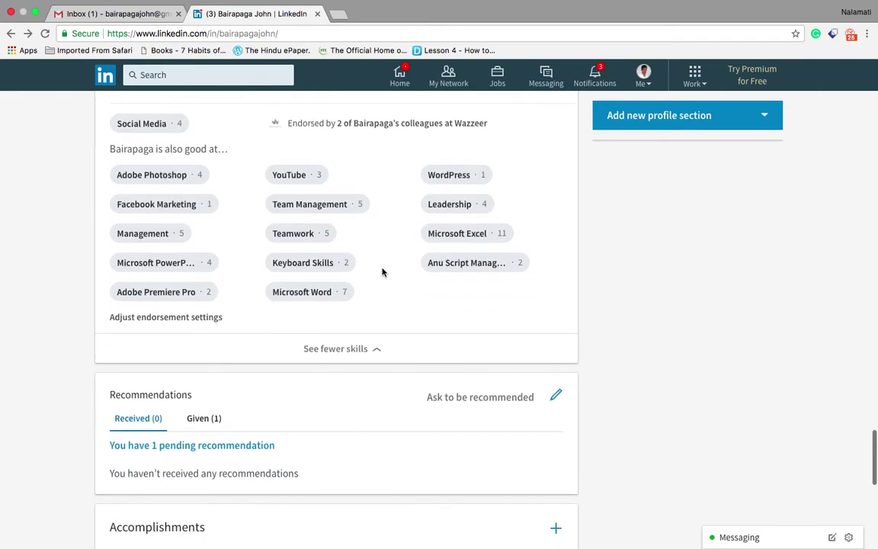
scroll(383, 272, "up", 3)
scroll(383, 273, "down", 3)
Step: Review the Recommendations section and the Accomplishments overview of certifications, languages, course and award
scroll(382, 272, "down", 5)
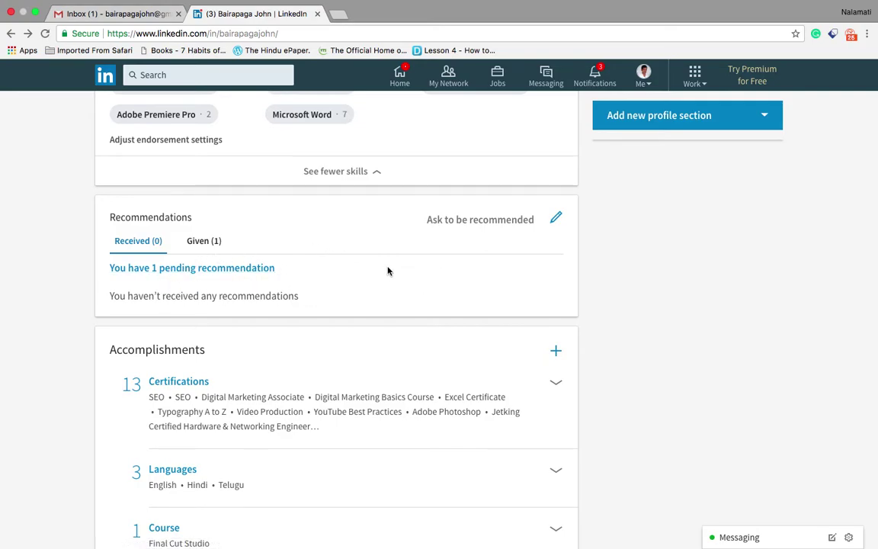
scroll(388, 271, "down", 5)
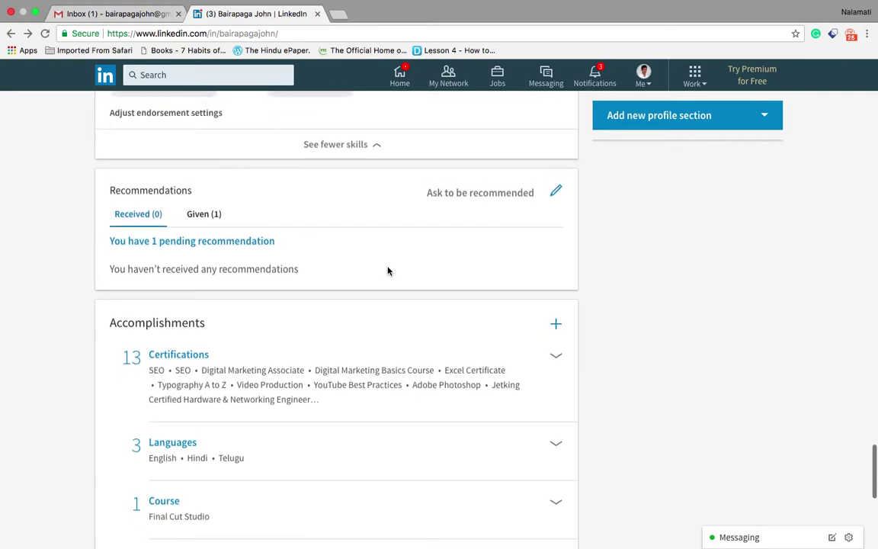
scroll(388, 271, "down", 1)
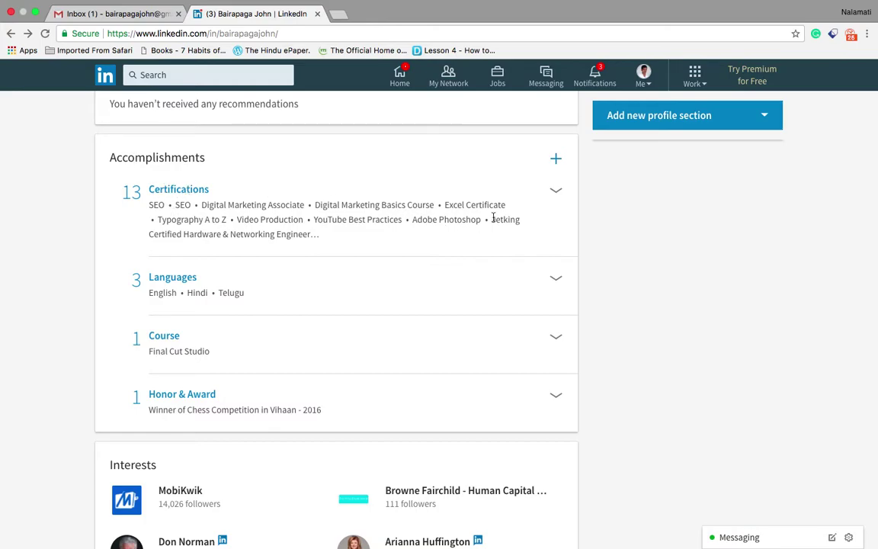
Step: Expand the Certifications under Accomplishments and examine the certificates, followed by the Languages, Course, Honor & Award and Interests entries
left_click(556, 192)
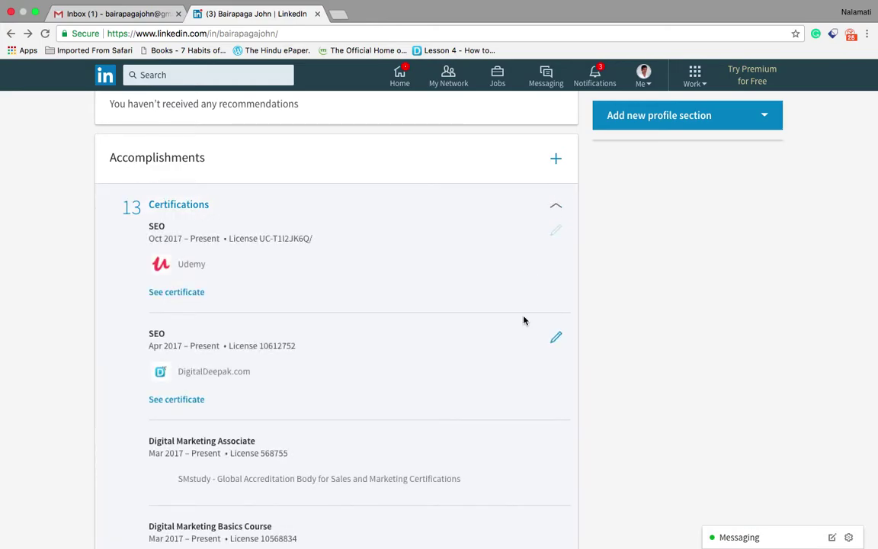
scroll(524, 320, "down", 1)
scroll(524, 320, "down", 10)
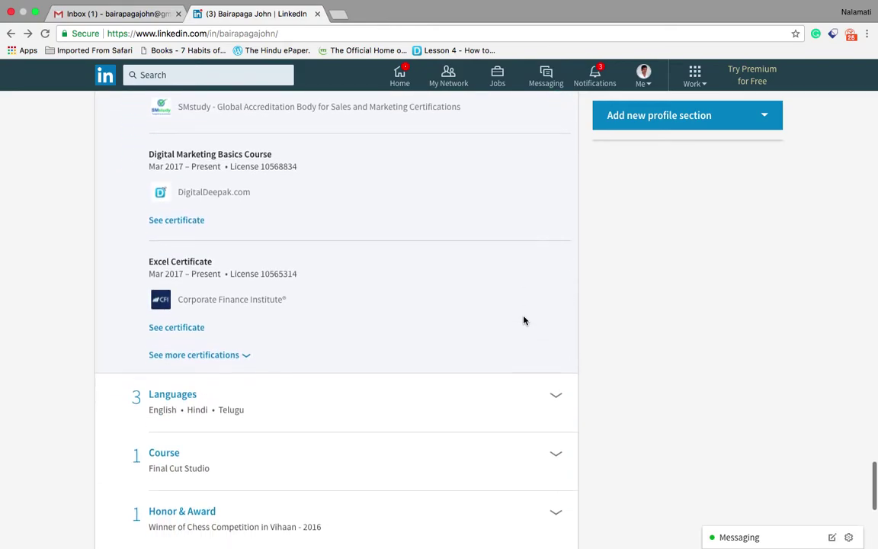
scroll(523, 320, "up", 2)
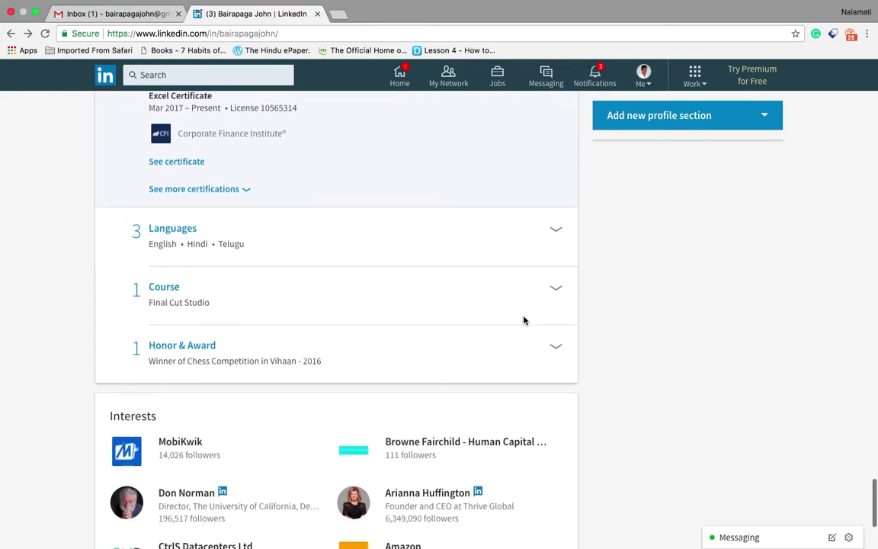
scroll(523, 320, "up", 1)
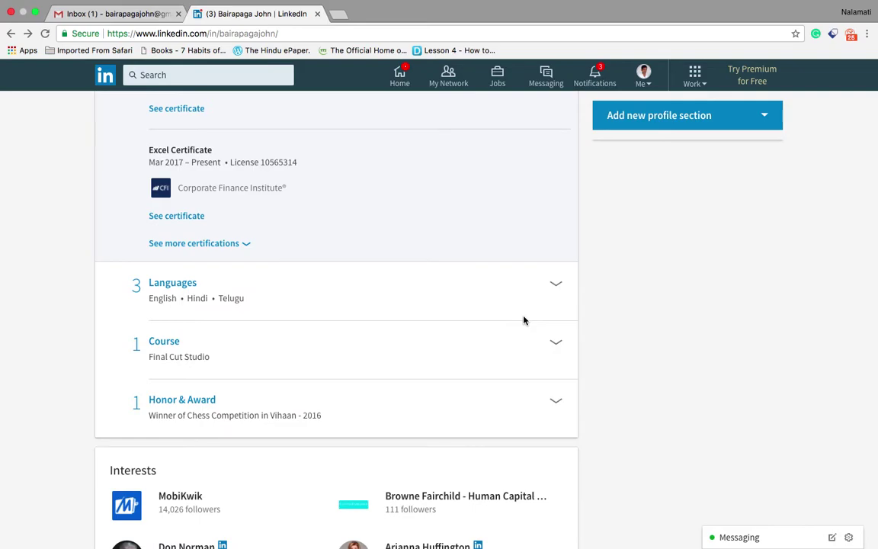
scroll(523, 320, "up", 10)
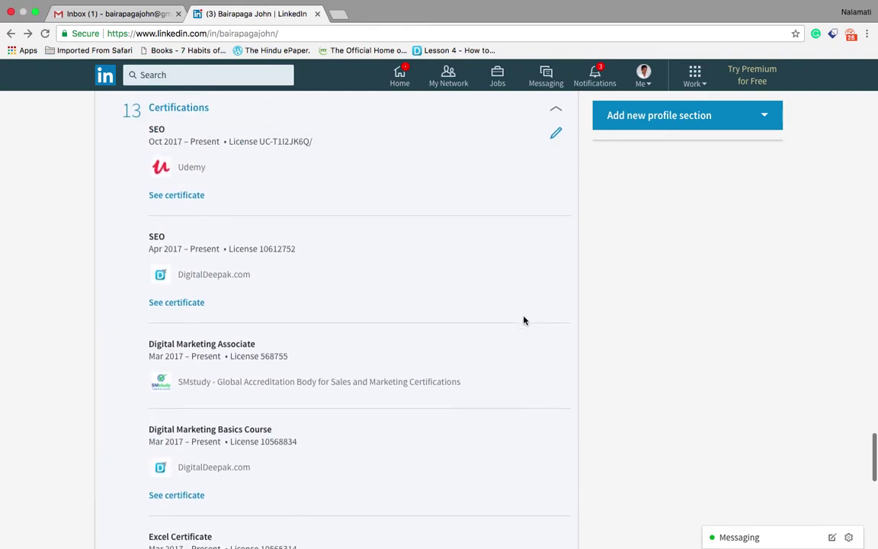
scroll(523, 320, "down", 10)
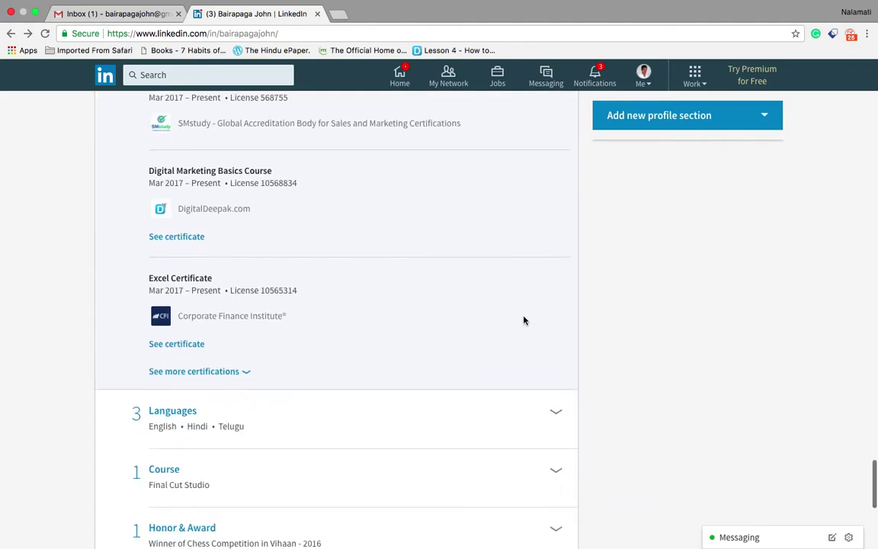
scroll(524, 321, "down", 3)
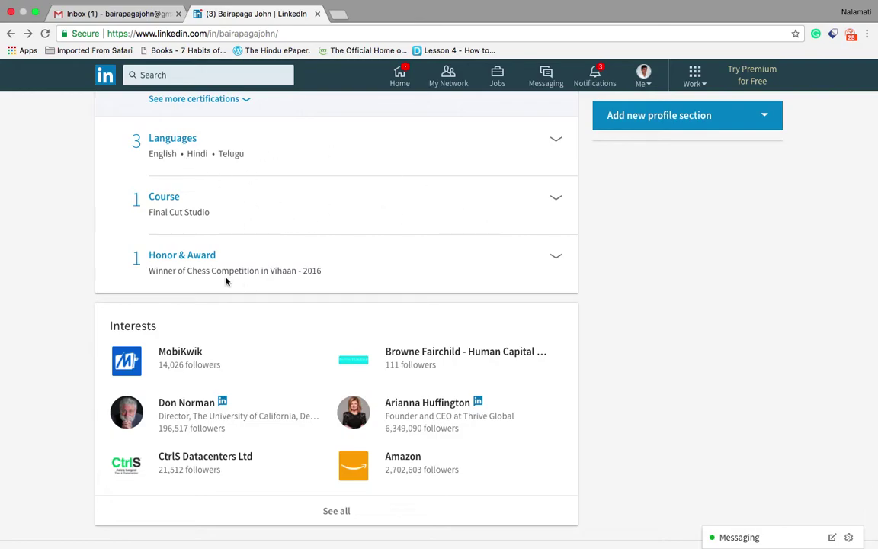
Step: Look through the Background, Skills and Accomplishments options for adding a new profile section, and close the list
scroll(692, 305, "up", 3)
scroll(692, 304, "up", 15)
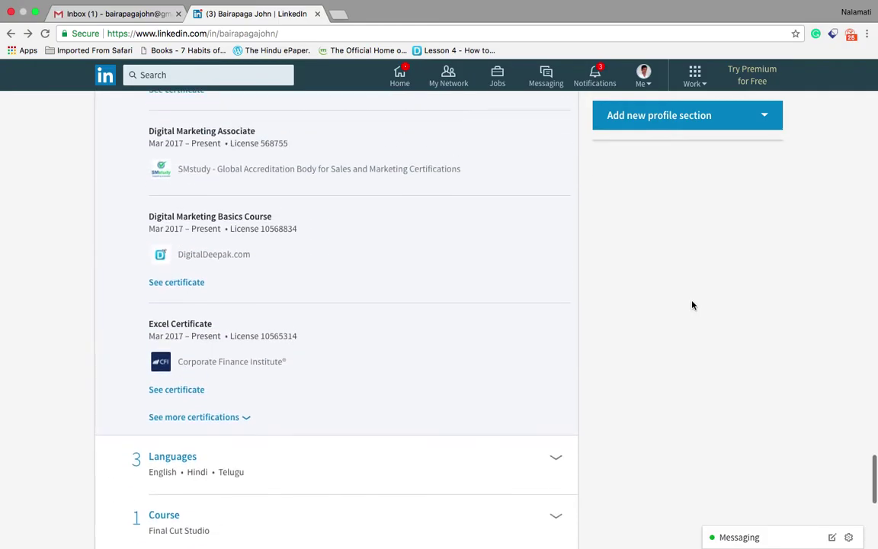
scroll(692, 305, "up", 20)
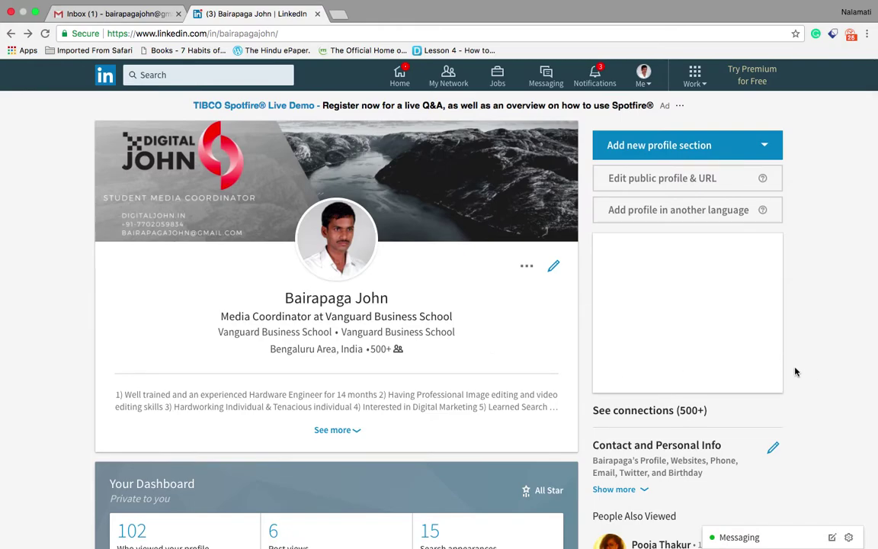
left_click(765, 149)
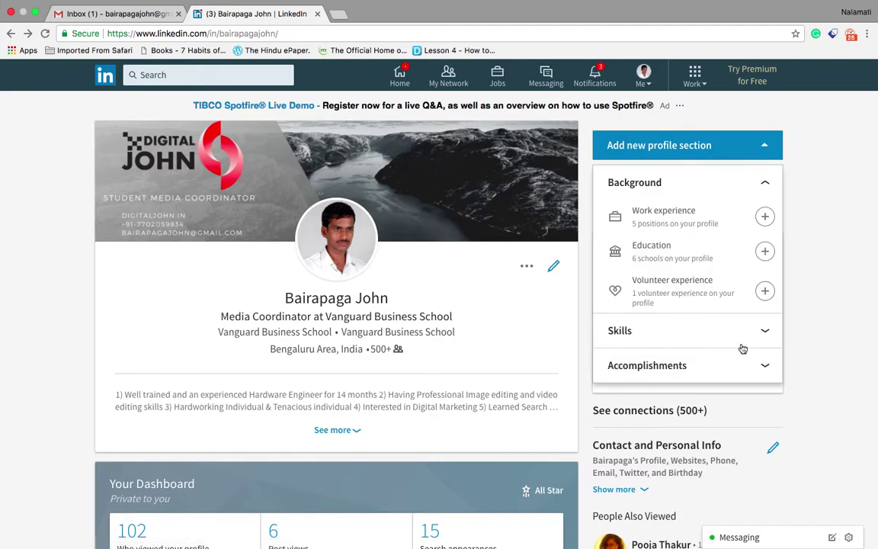
left_click(766, 335)
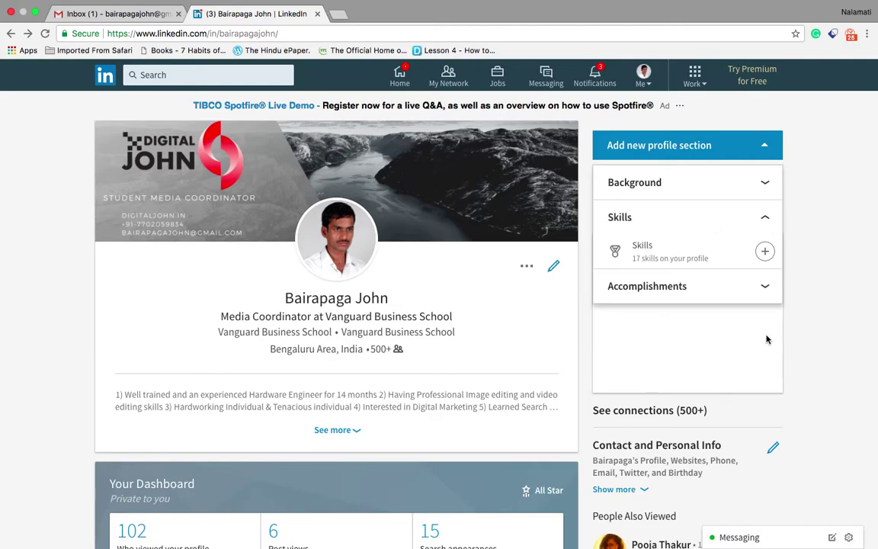
left_click(763, 289)
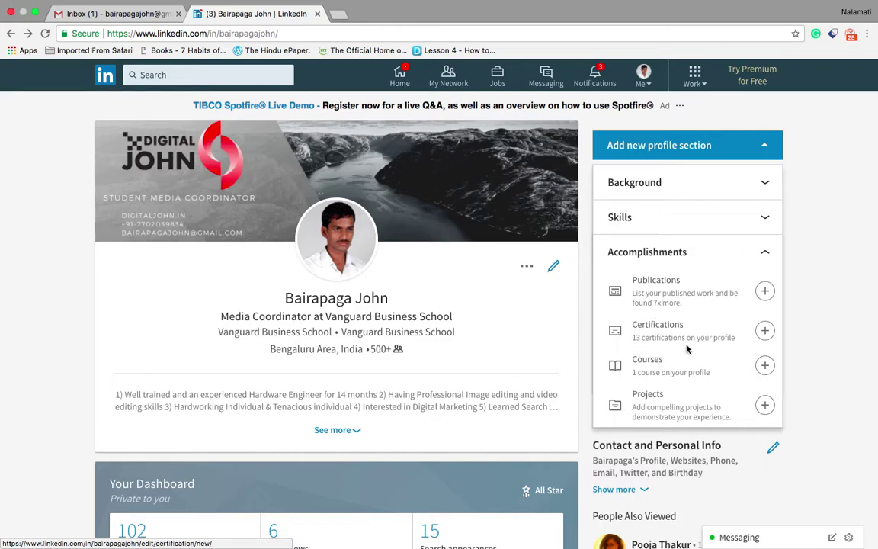
left_click(815, 379)
scroll(823, 352, "down", 5)
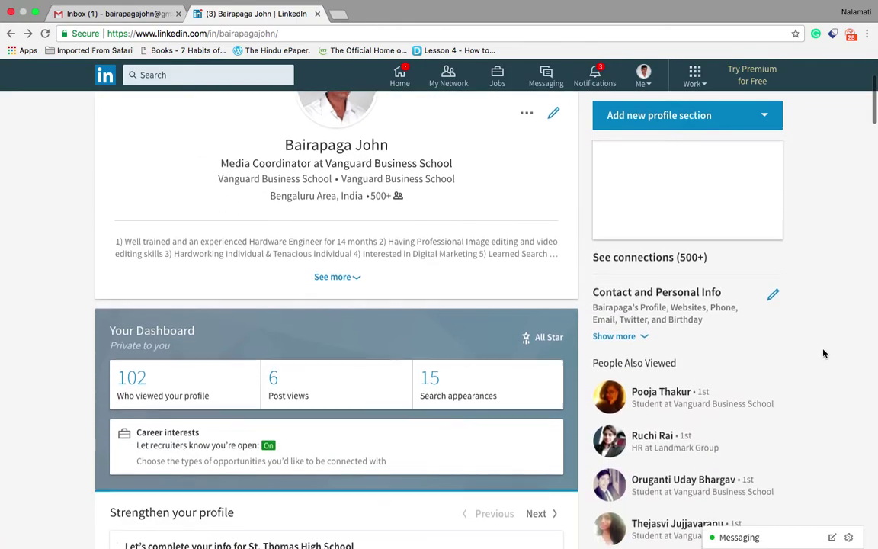
scroll(823, 353, "up", 5)
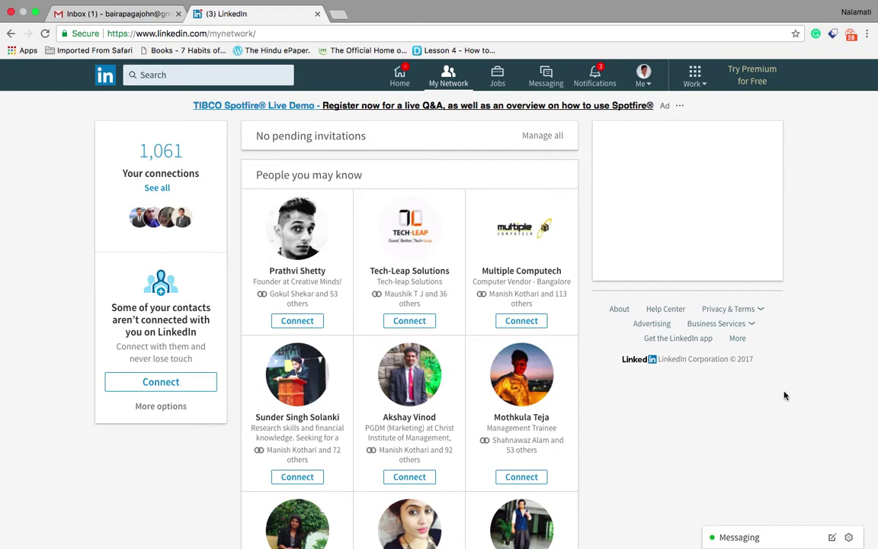
Step: Open the home feed and look through its posts and sharing options
left_click(404, 73)
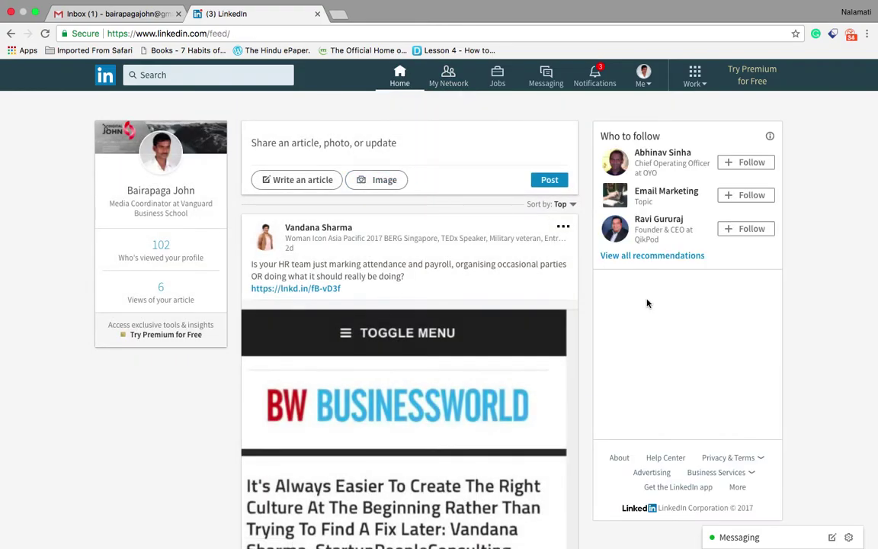
scroll(819, 385, "down", 15)
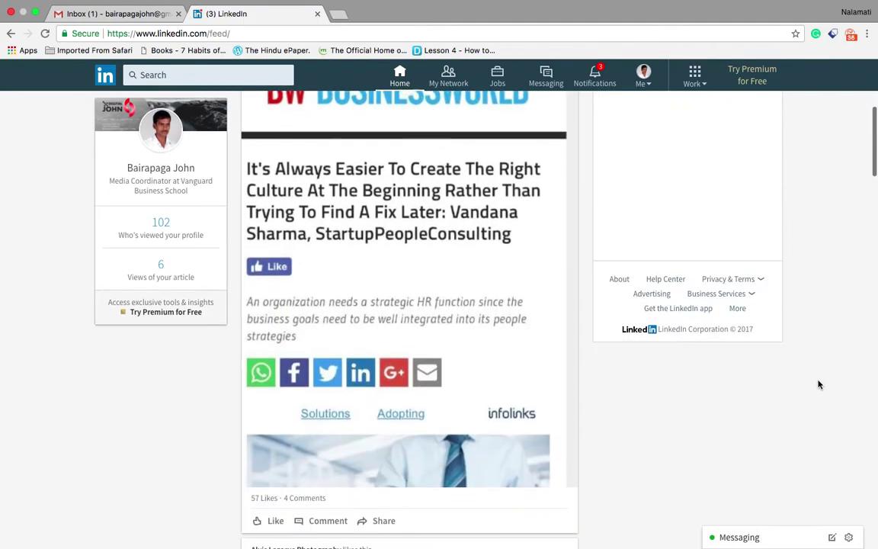
scroll(819, 385, "down", 4)
scroll(819, 385, "up", 10)
scroll(819, 385, "up", 4)
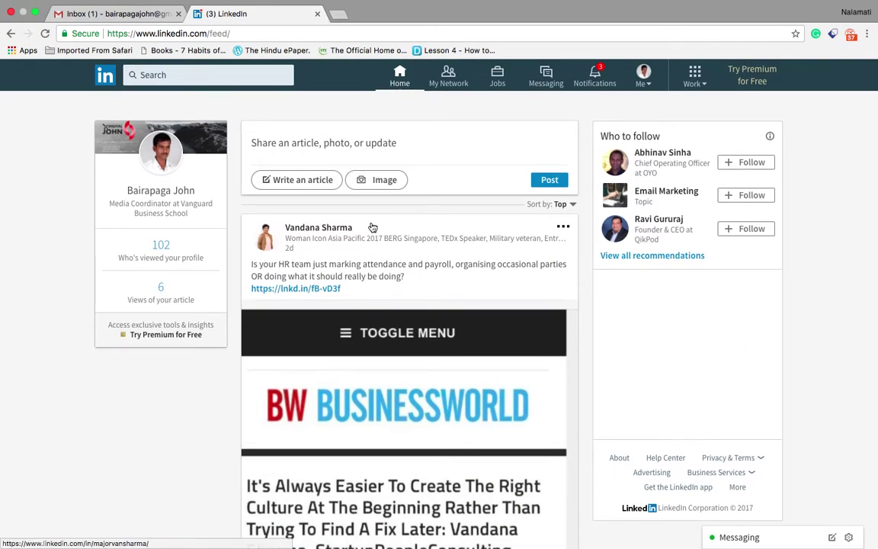
Step: Open the profile of Teachable's founder and CEO from the recent searches
left_click(234, 77)
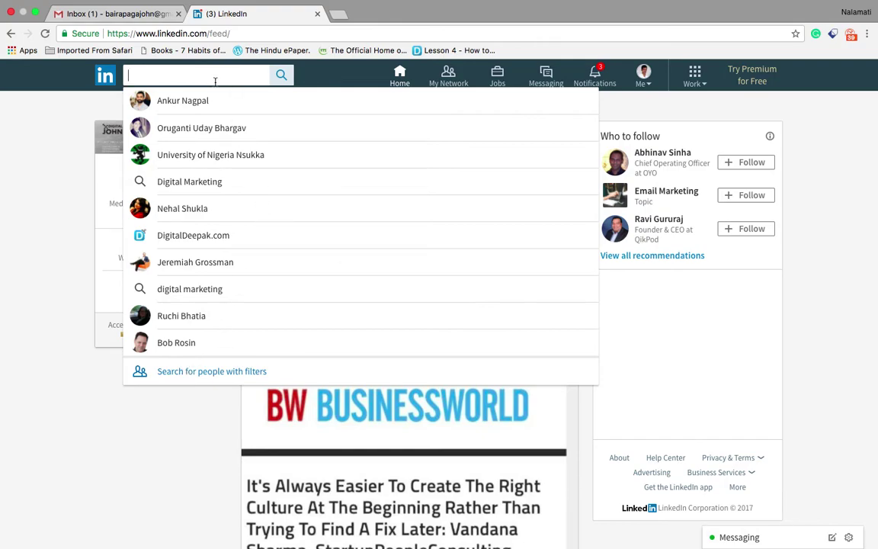
type("k")
key("BackSpace")
key("BackSpace")
type("b")
key("BackSpace")
left_click(216, 109)
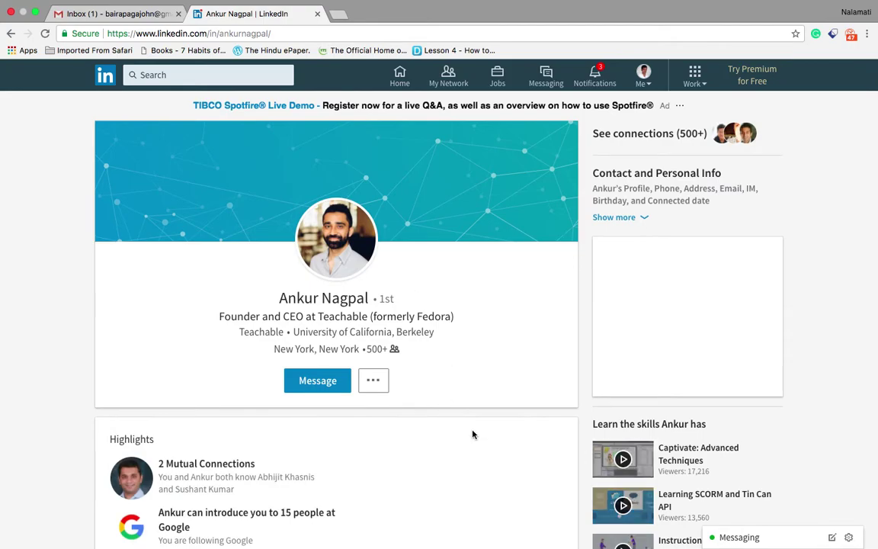
Step: Examine the Teachable CEO's profile intro, highlights and articles
scroll(472, 434, "down", 5)
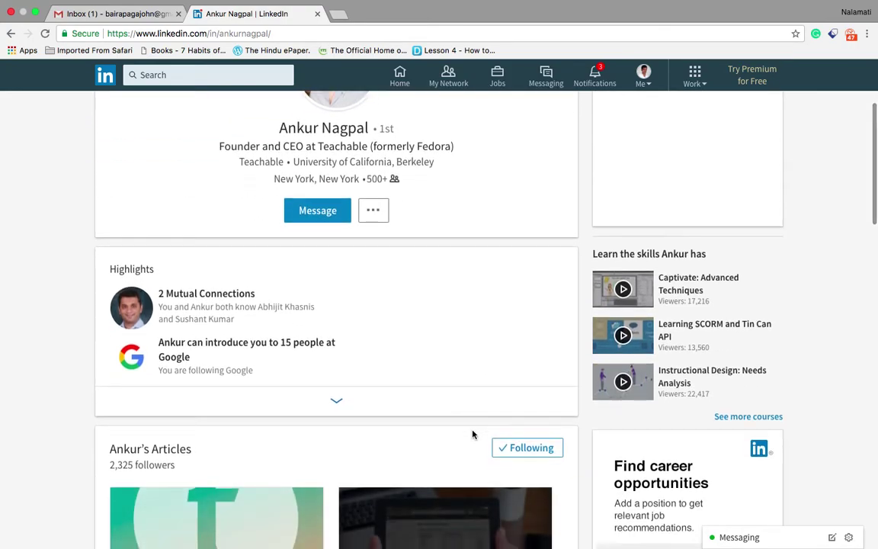
scroll(472, 434, "down", 5)
scroll(472, 434, "up", 8)
scroll(472, 434, "down", 5)
scroll(481, 412, "up", 5)
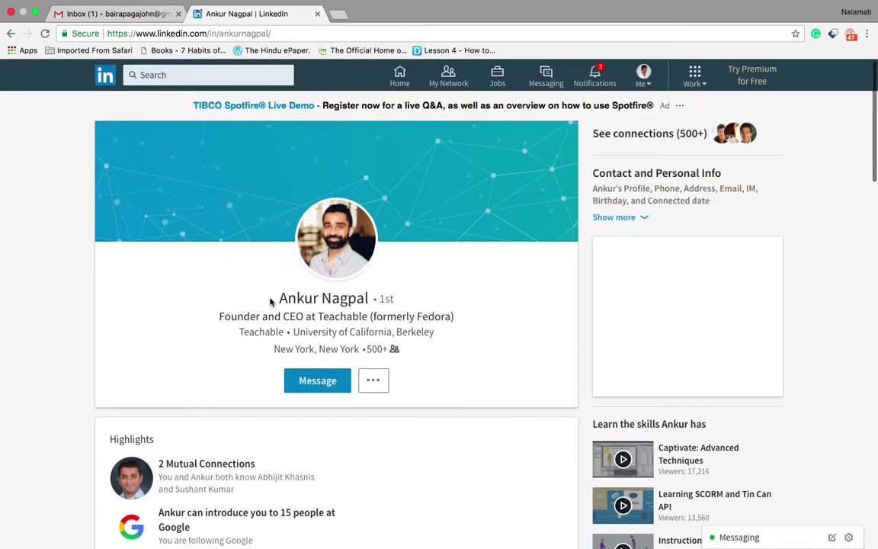
Step: Open the My Network page to view the suggested people to connect with
left_click(452, 73)
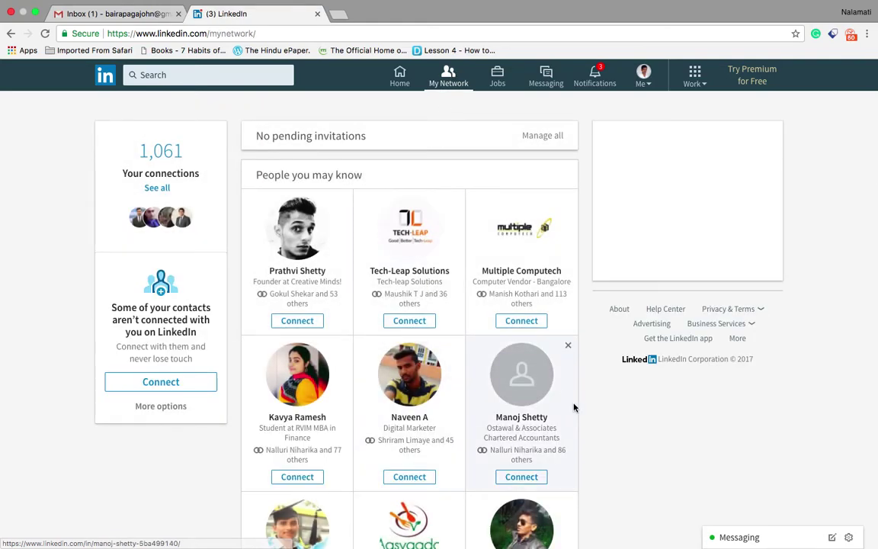
Step: Browse the suggested people and open the profile of the Sheltrex Developers South chief executive
scroll(574, 407, "down", 4)
scroll(574, 407, "down", 10)
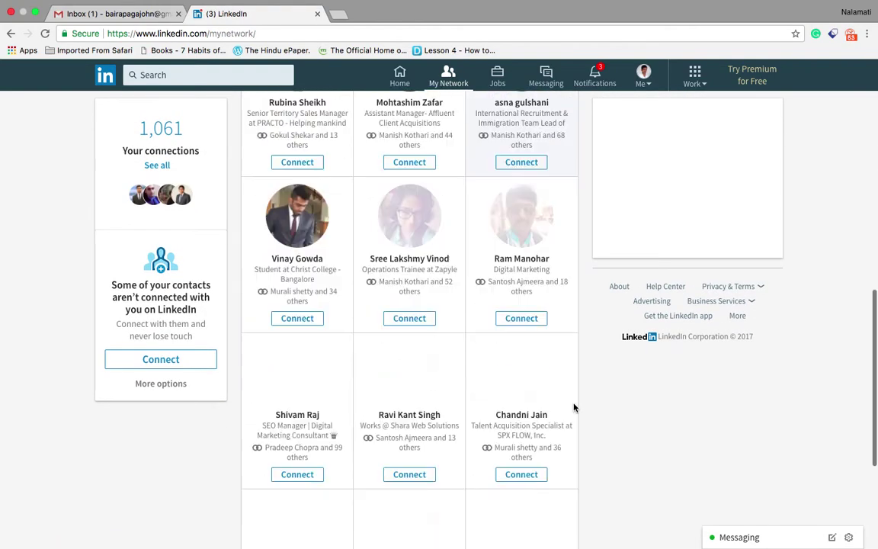
scroll(574, 407, "down", 3)
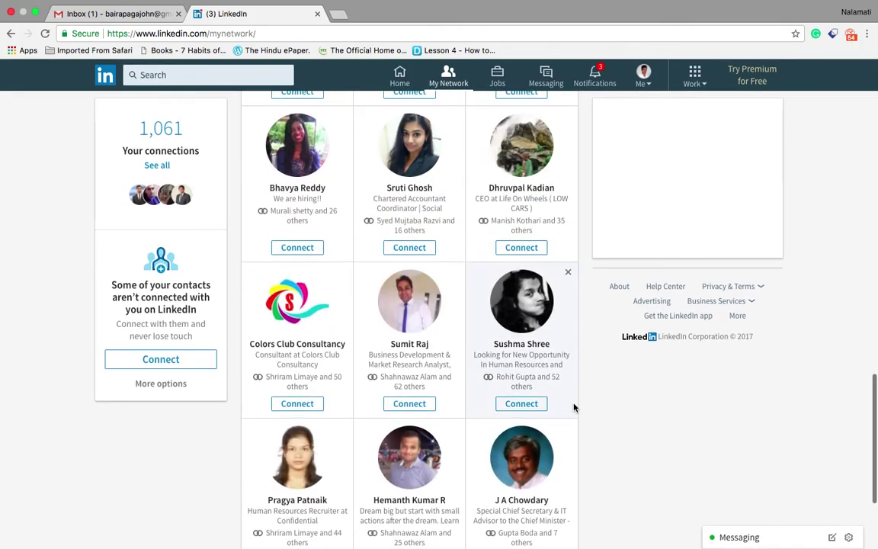
scroll(574, 407, "down", 5)
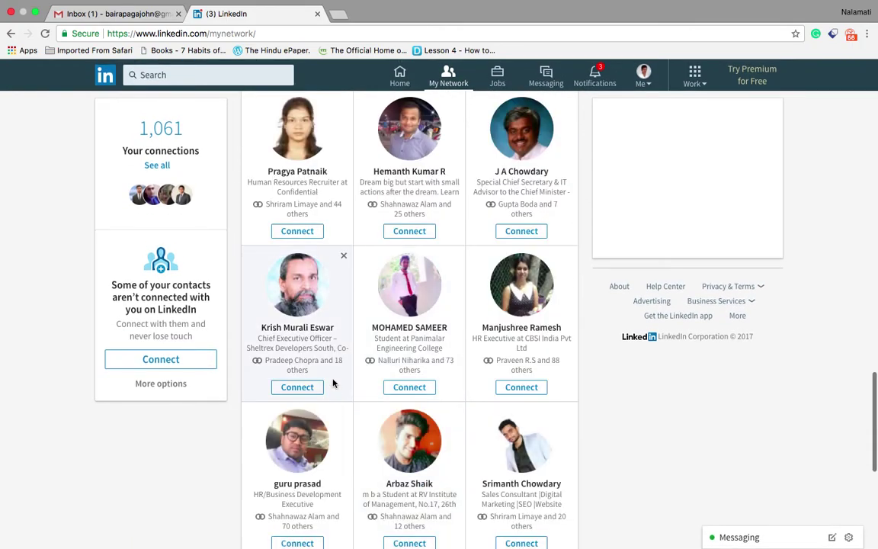
left_click(299, 328)
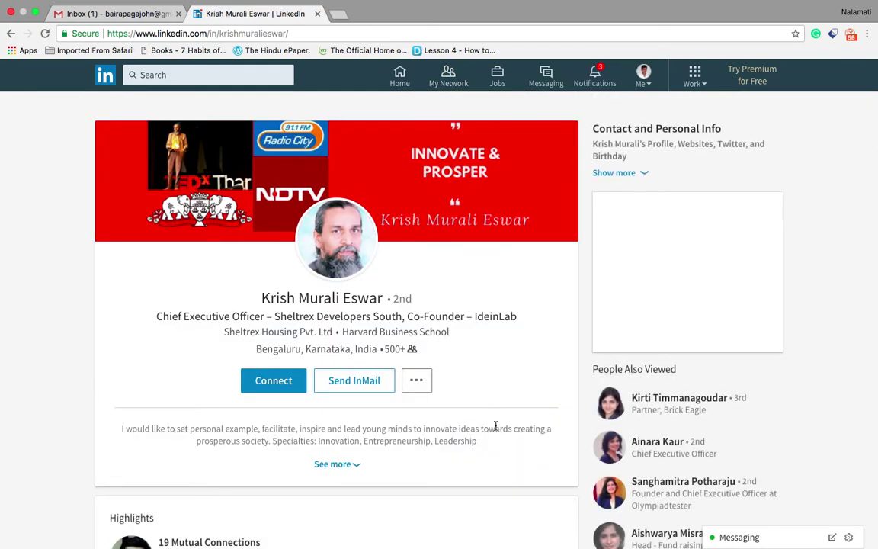
scroll(495, 425, "down", 1)
scroll(495, 425, "up", 1)
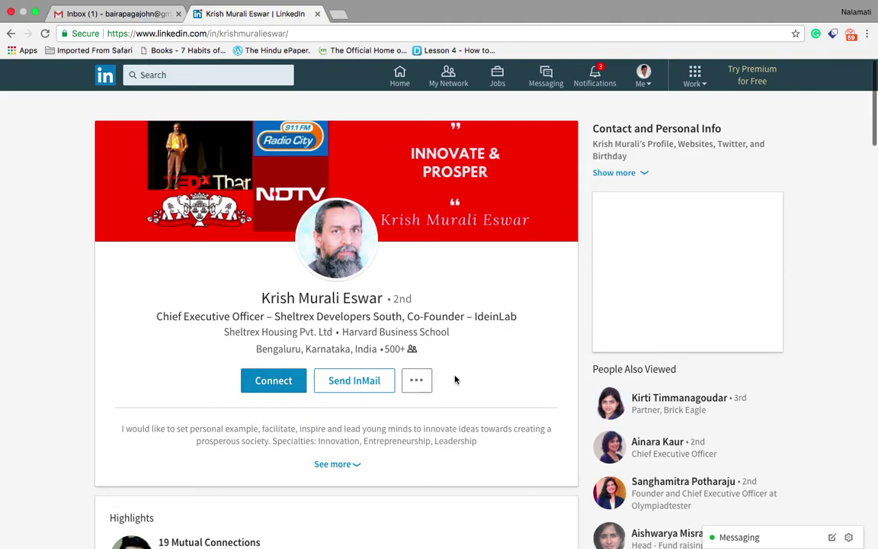
Step: View the personal message option of a connection invitation to this profile, and close the invitation without sending it
left_click(279, 385)
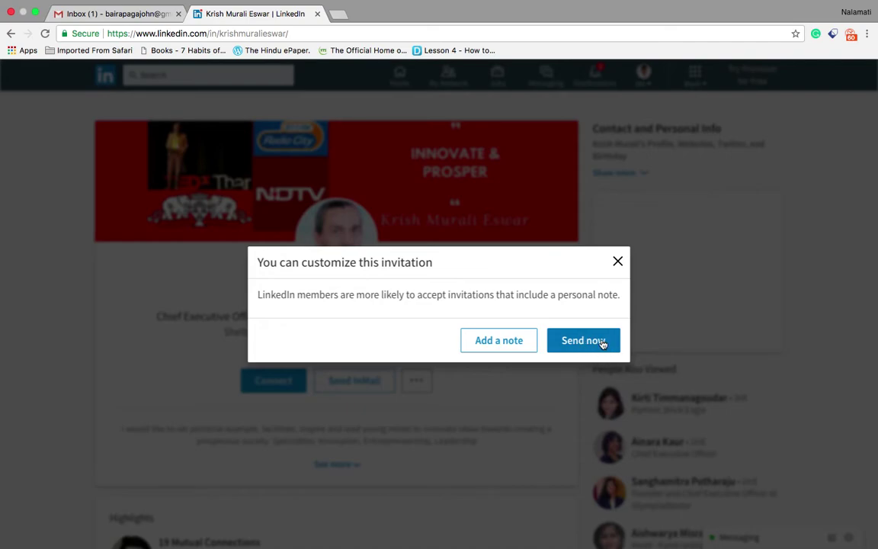
left_click(502, 344)
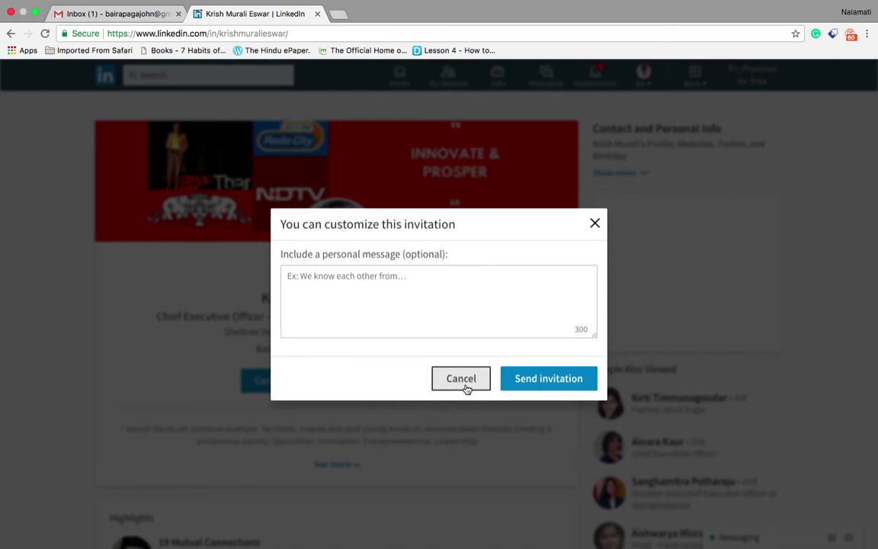
left_click(408, 301)
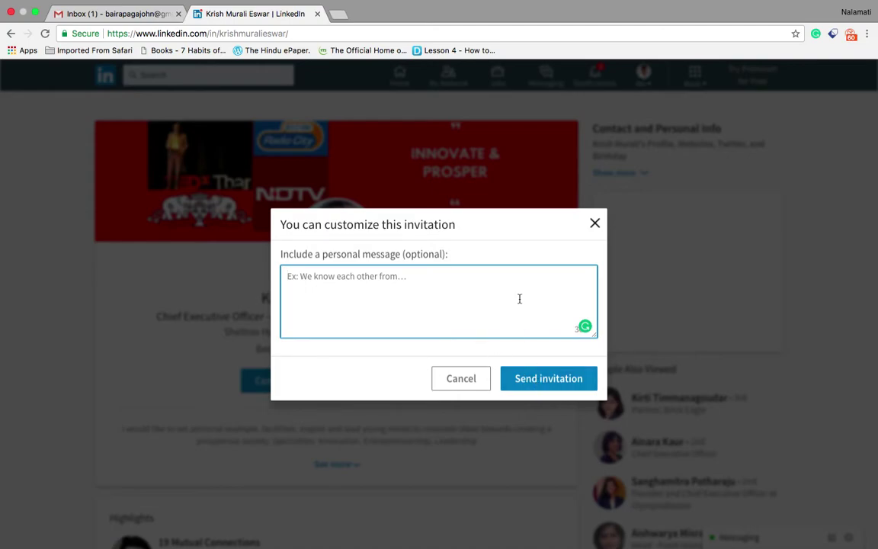
left_click(594, 223)
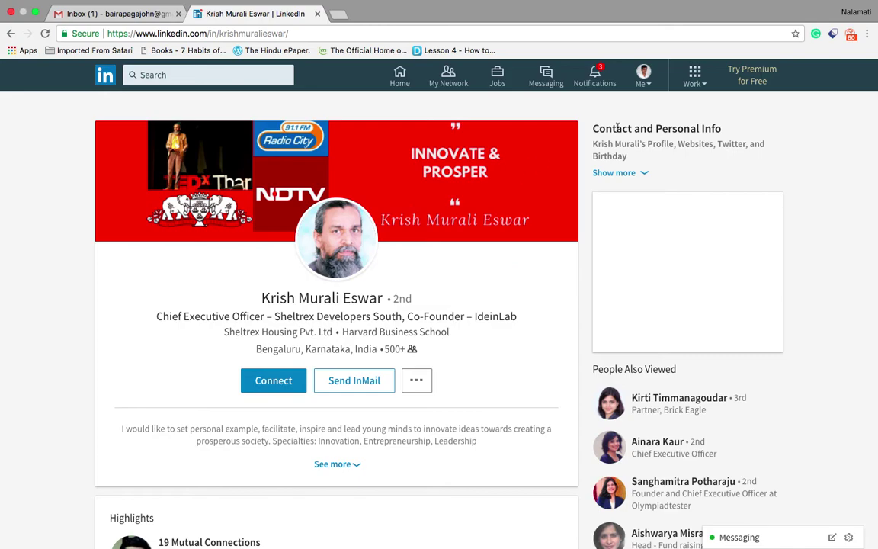
Step: Open your own profile and examine its intro, connection count and dashboard
left_click(643, 76)
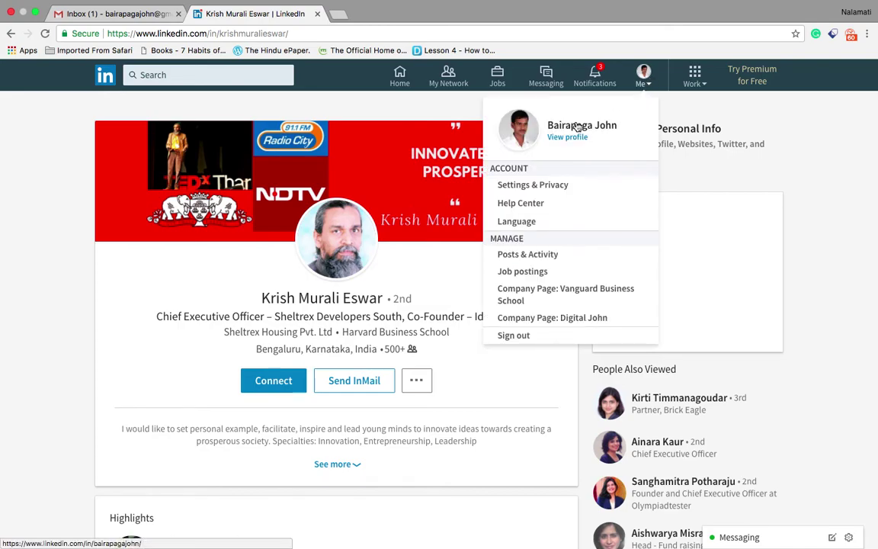
left_click(575, 132)
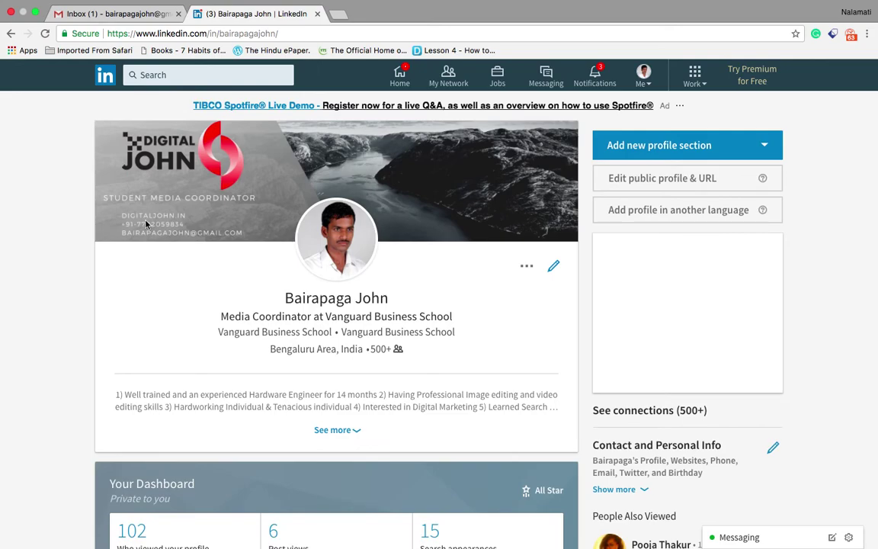
scroll(49, 263, "down", 5)
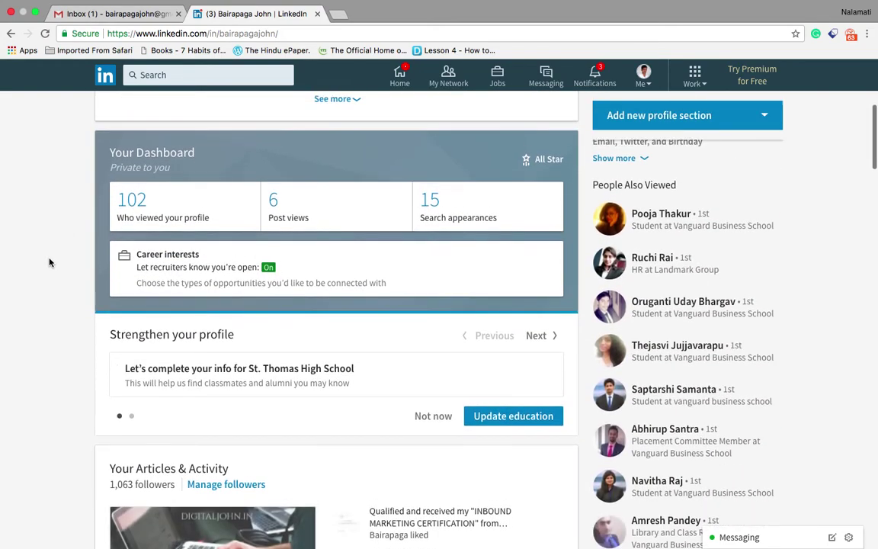
scroll(50, 263, "up", 3)
scroll(49, 263, "up", 2)
scroll(49, 263, "down", 3)
scroll(49, 263, "up", 3)
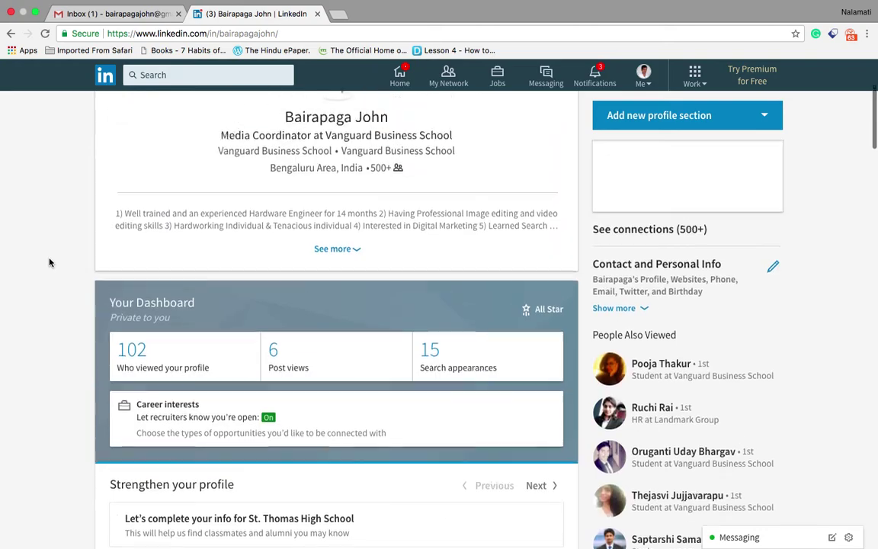
scroll(50, 263, "up", 1)
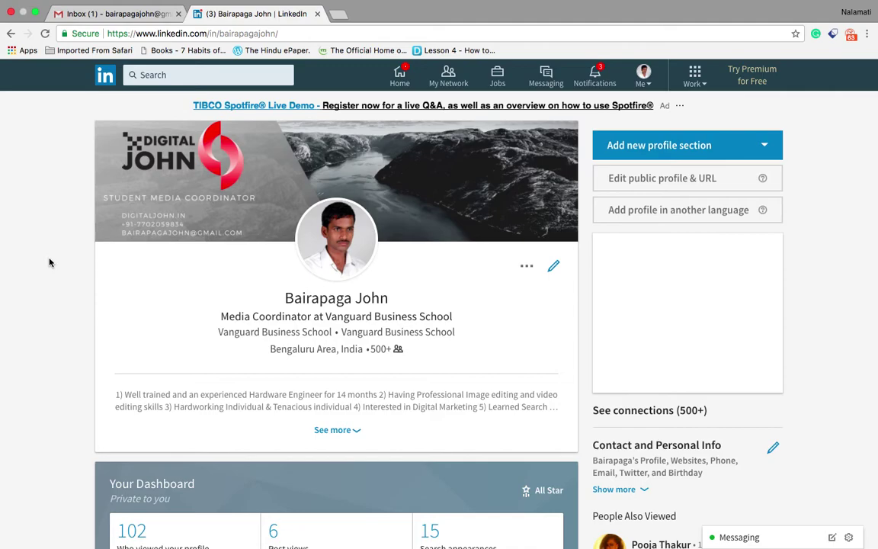
scroll(49, 262, "down", 1)
scroll(49, 262, "up", 1)
double_click(377, 349)
left_click(381, 349)
Step: Return to the home feed and glance through its first post and sharing options
left_click(400, 77)
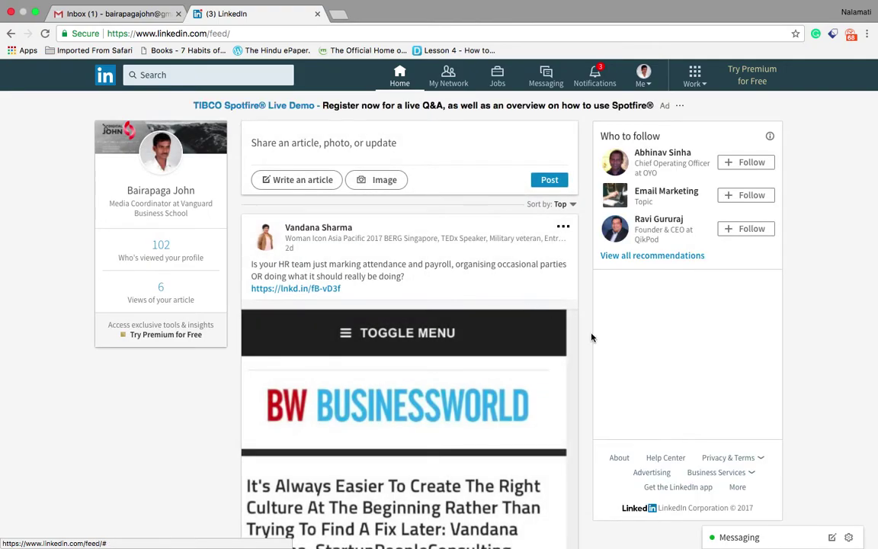
scroll(580, 340, "down", 3)
scroll(580, 340, "up", 3)
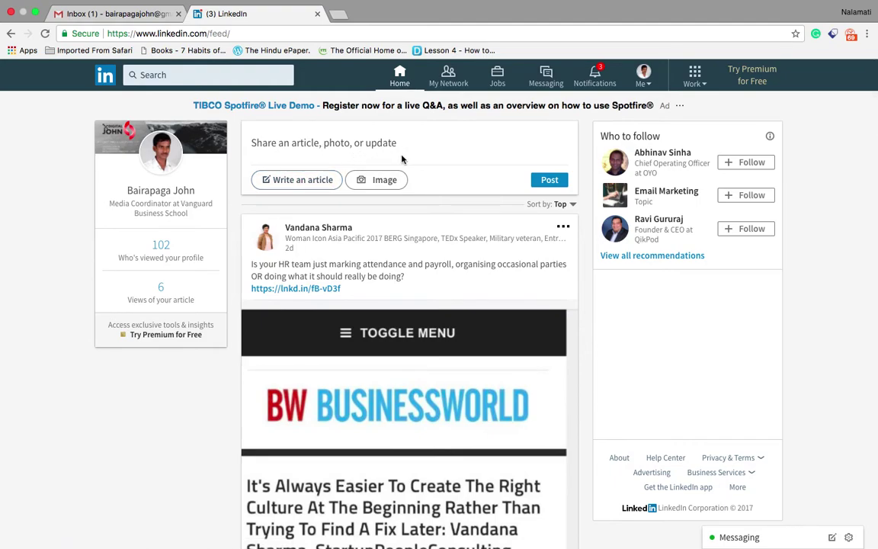
Step: Try out the update composer with the sample text "sdsd", clear it and close the composer without posting
left_click(327, 141)
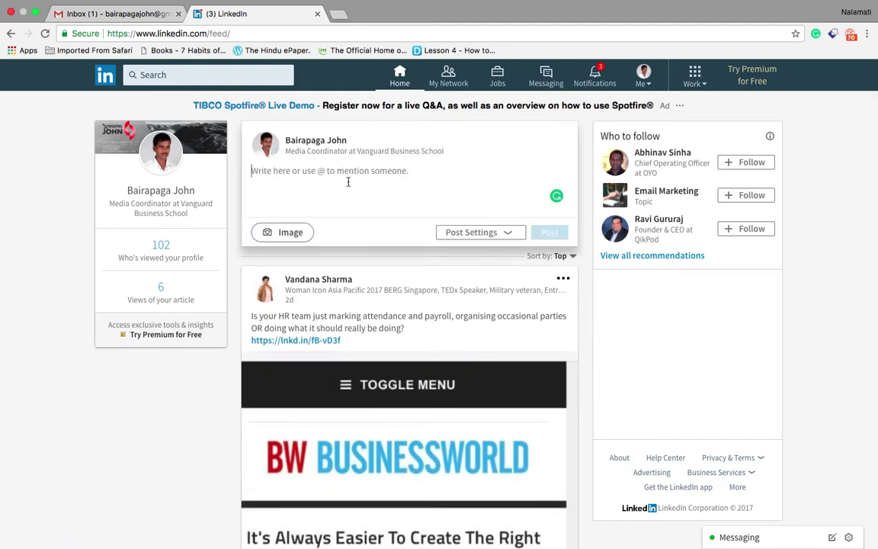
type("sdsd")
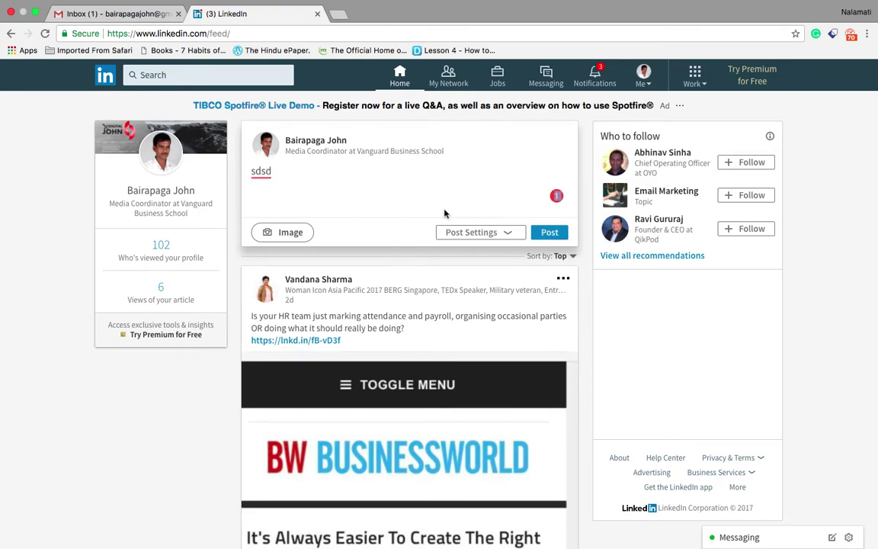
key("BackSpace")
key("BackSpace")
key("BackSpace")
key("BackSpace")
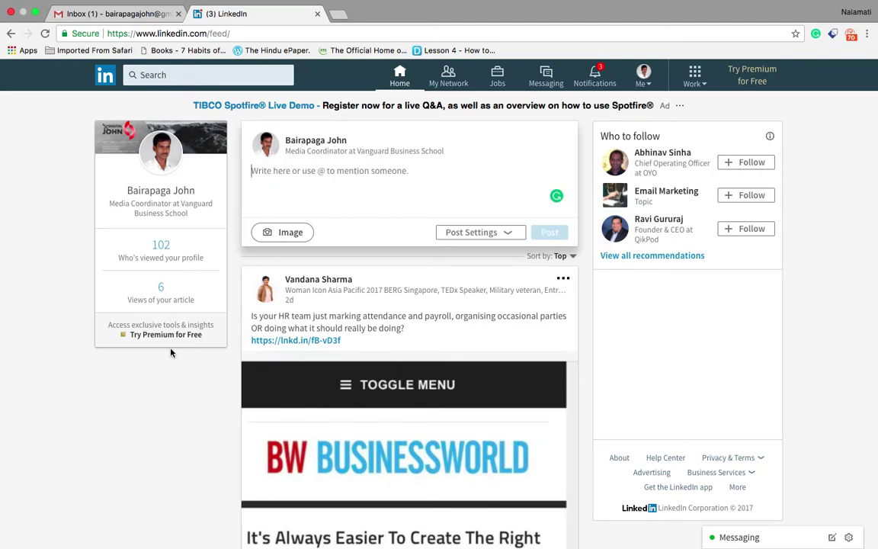
left_click(182, 376)
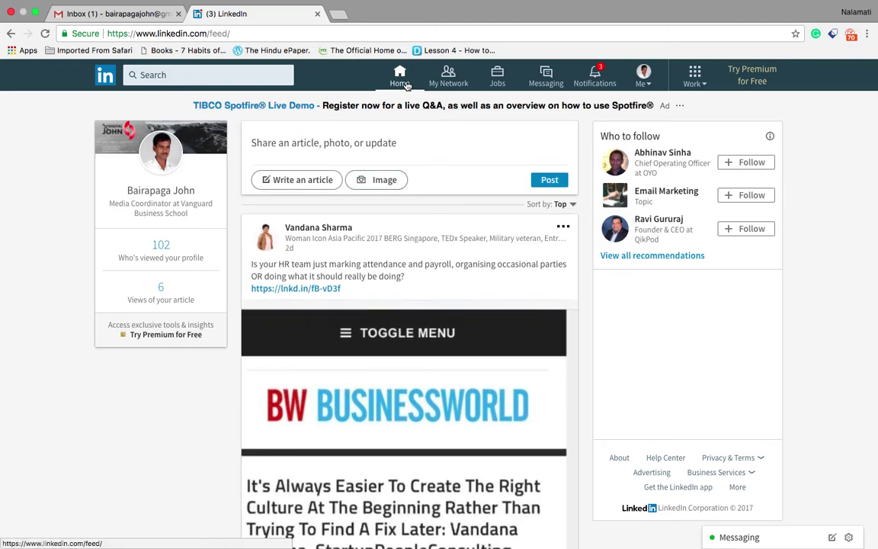
Step: Start a new article draft, try out its headline with the sample text "df" and clear it
left_click(303, 183)
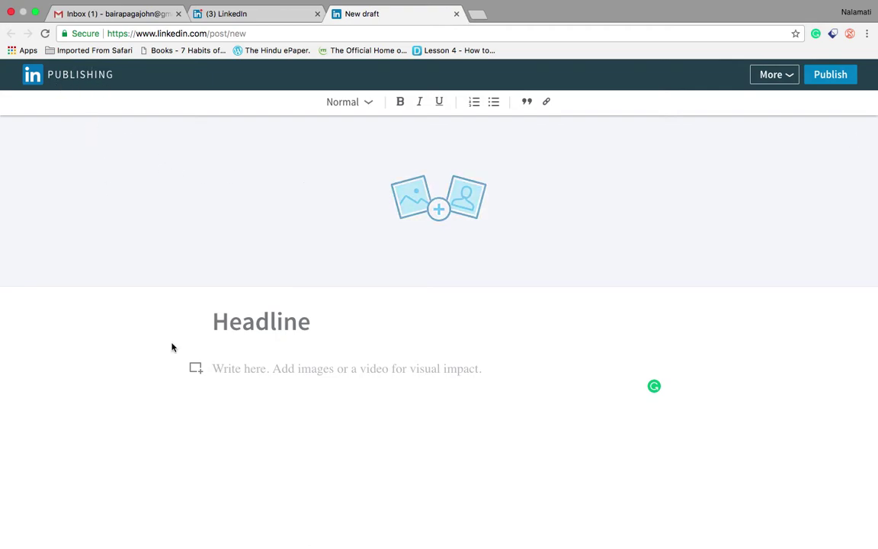
left_click(292, 323)
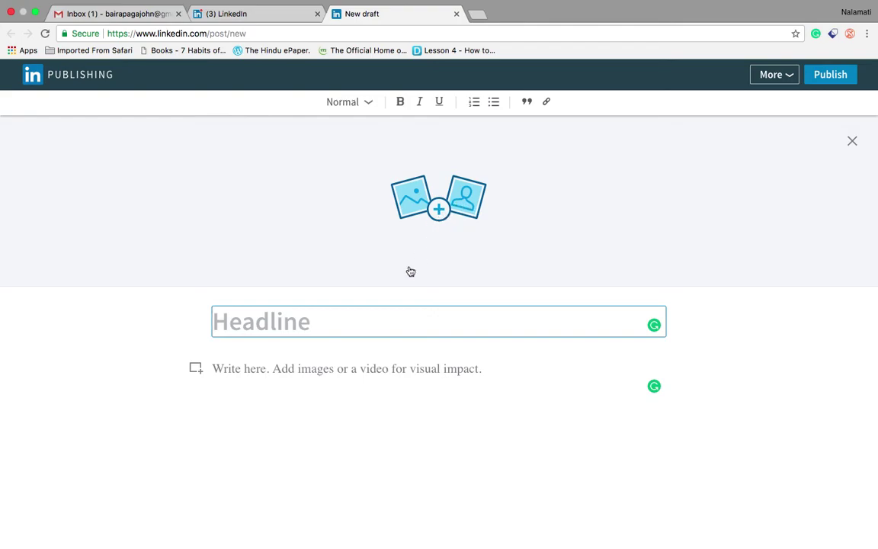
type("df")
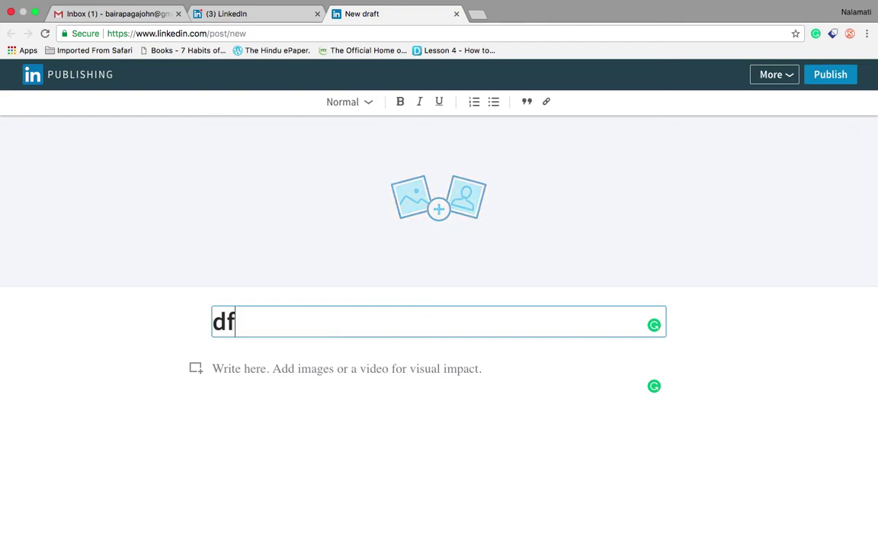
key("BackSpace")
key("BackSpace")
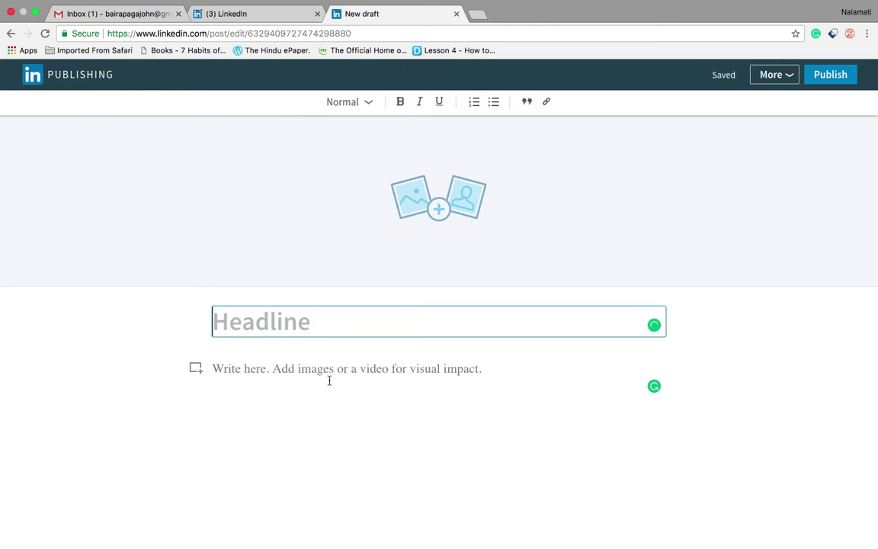
Step: Try out the article body with the sample text "dfdfdf" and clear it
left_click(308, 376)
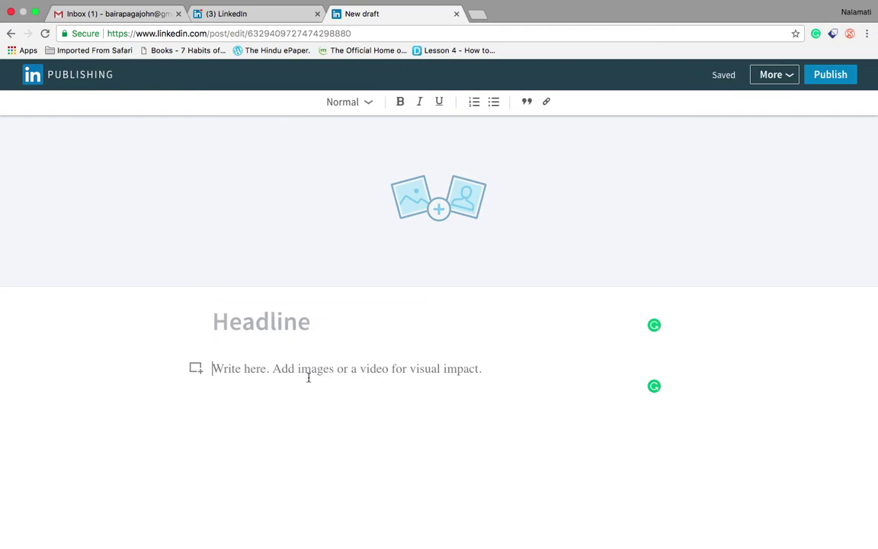
type("dfdfdf")
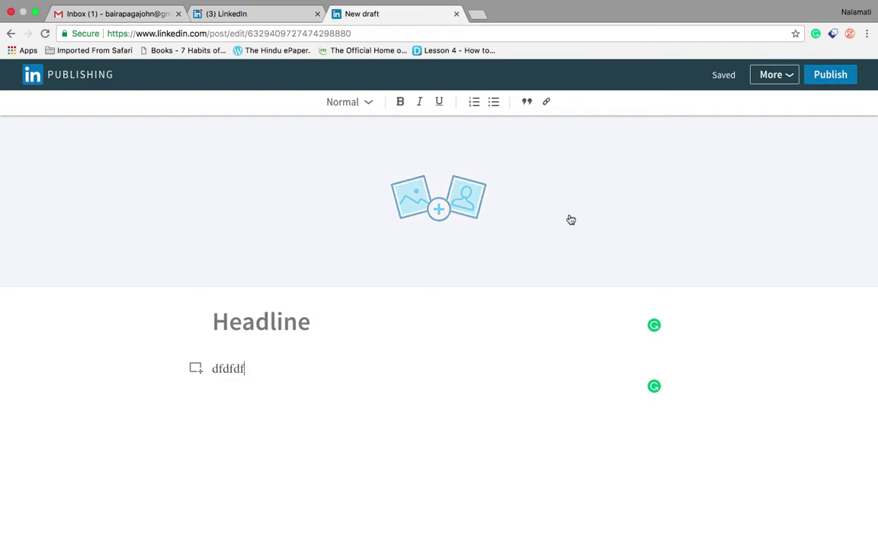
key("BackSpace")
key("BackSpace")
key("BackSpace")
key("BackSpace")
key("BackSpace")
key("BackSpace")
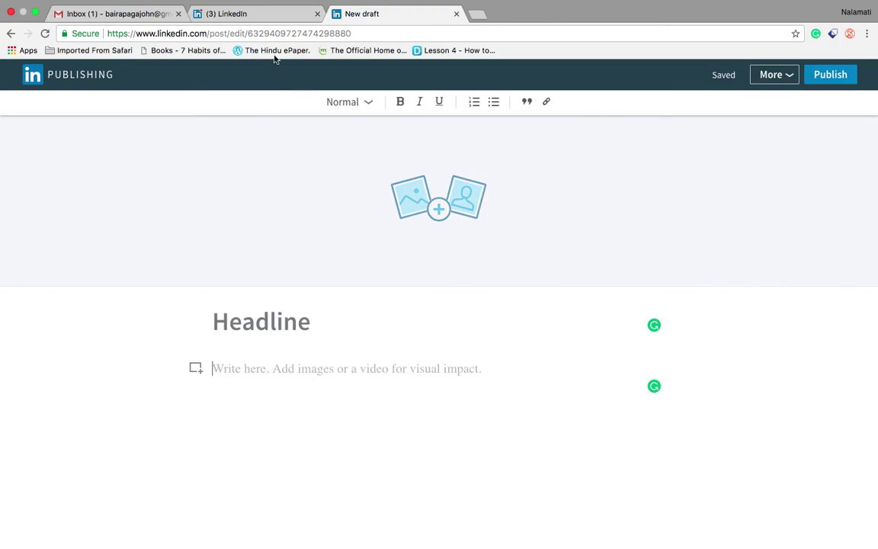
Step: Leave the draft open, return to your own profile and open the full list of published articles
left_click(270, 16)
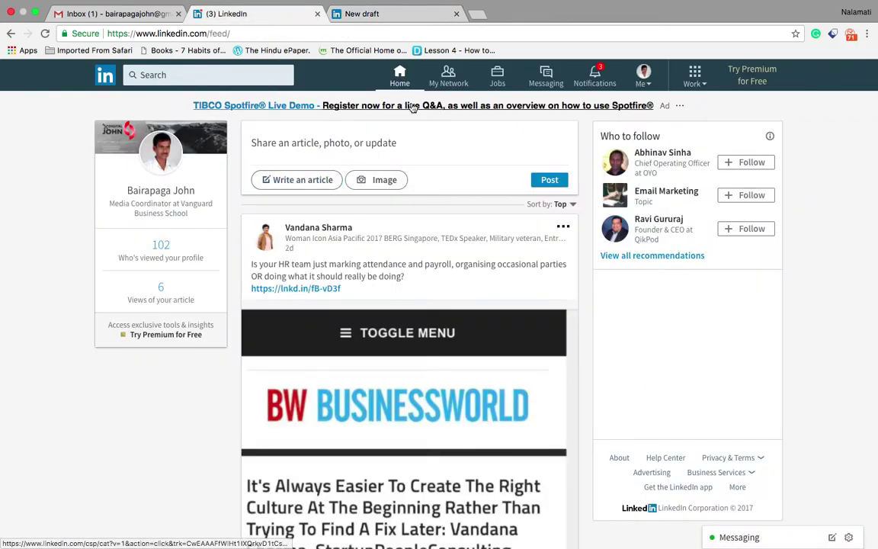
left_click(644, 76)
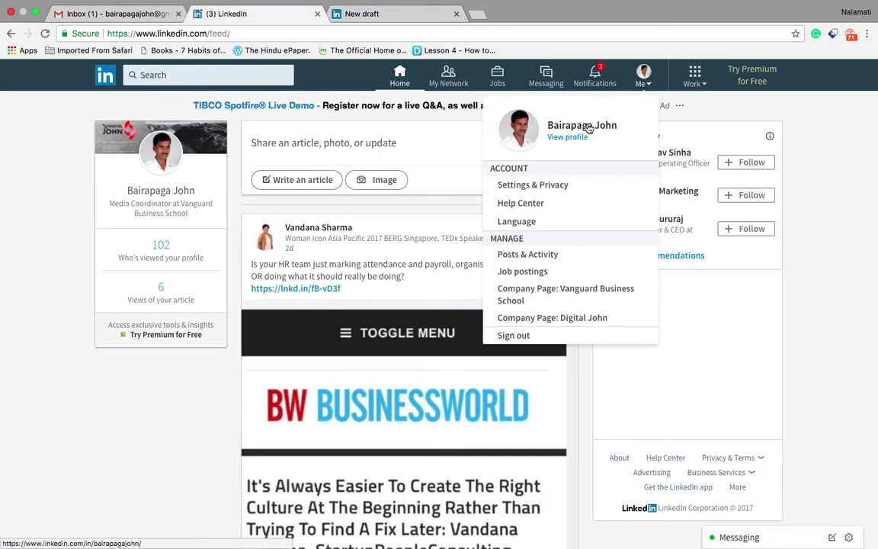
left_click(531, 116)
scroll(403, 315, "down", 10)
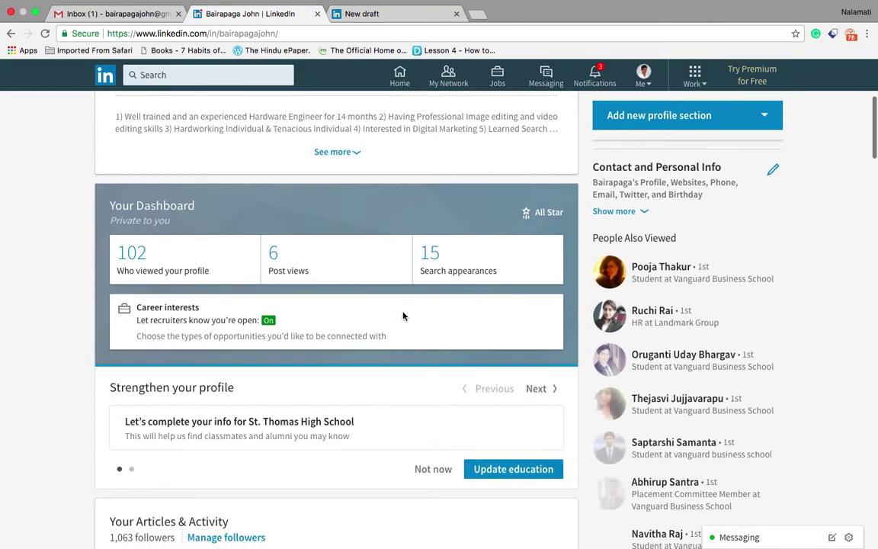
scroll(403, 315, "down", 5)
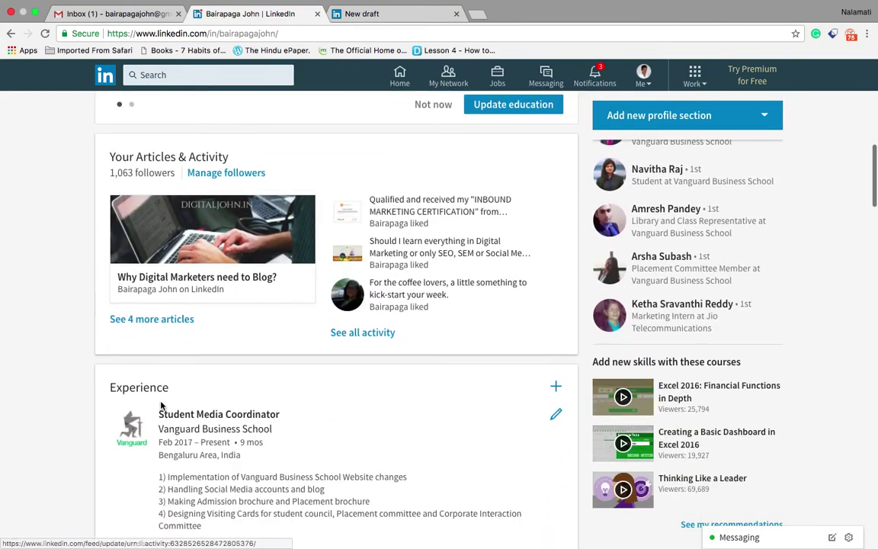
left_click(157, 323)
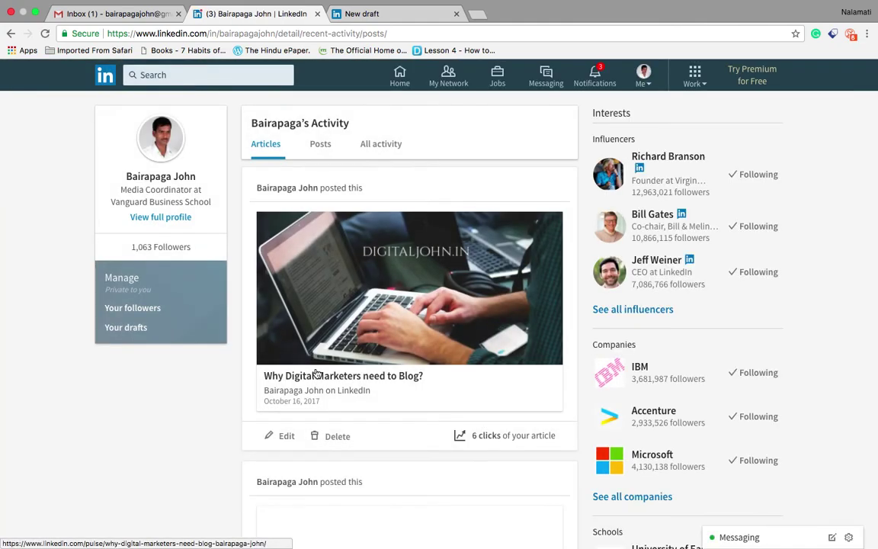
Step: Look through the published articles and open "Why Digital Marketers need to Blog?"
scroll(329, 461, "down", 6)
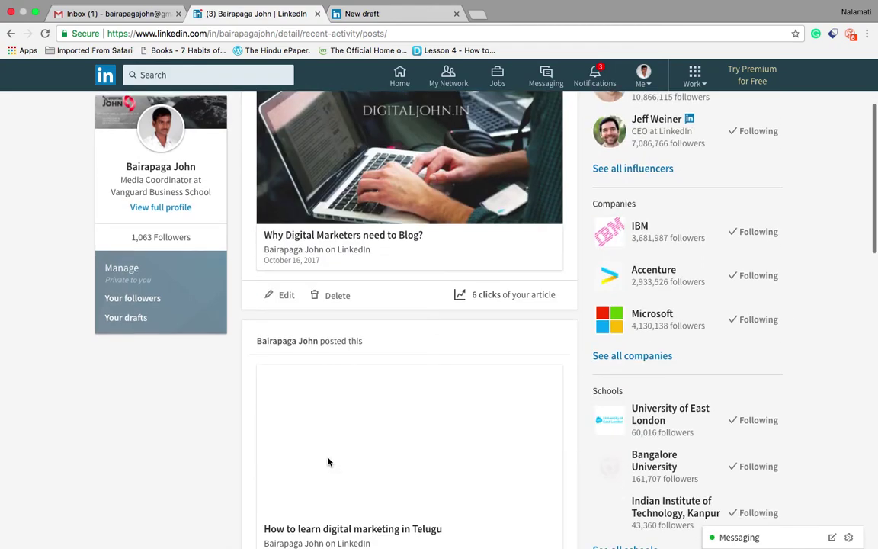
scroll(328, 461, "up", 6)
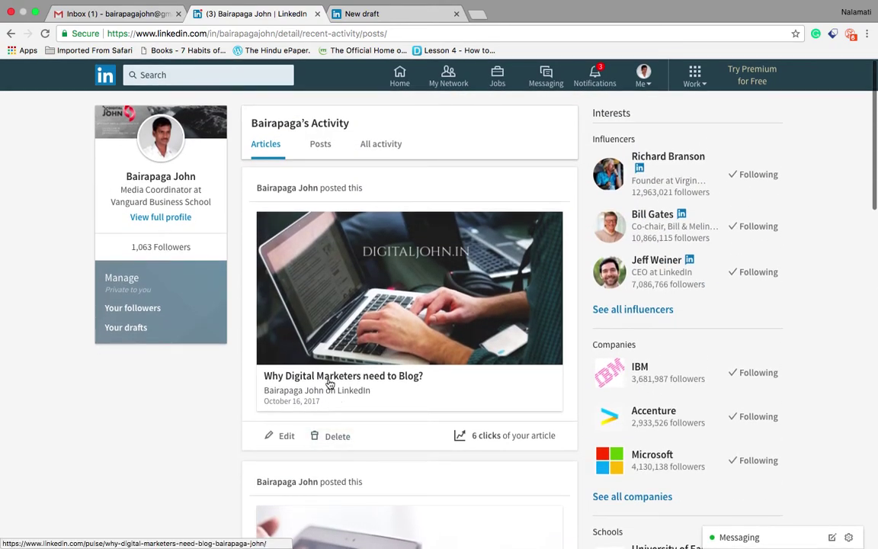
left_click(330, 382)
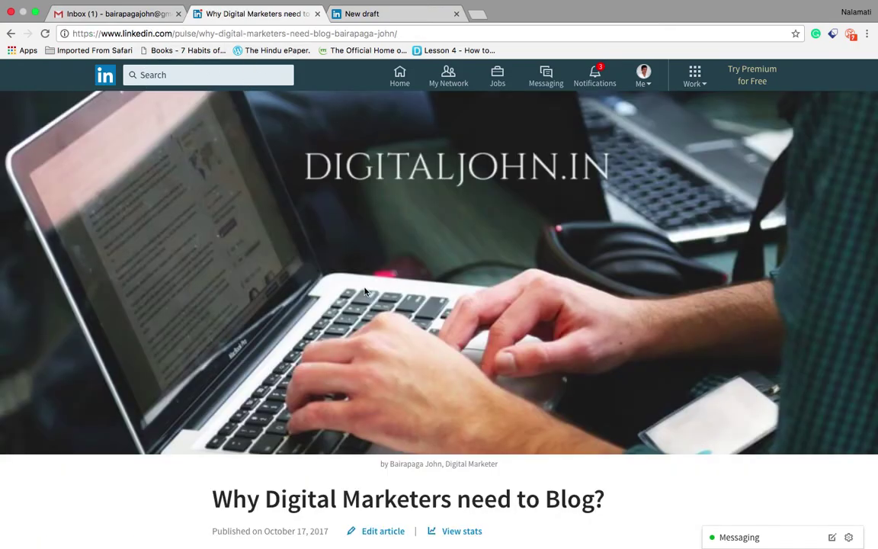
Step: Look through the published article from its cover image and introduction to the likes at its end, and return to its beginning
scroll(511, 301, "down", 3)
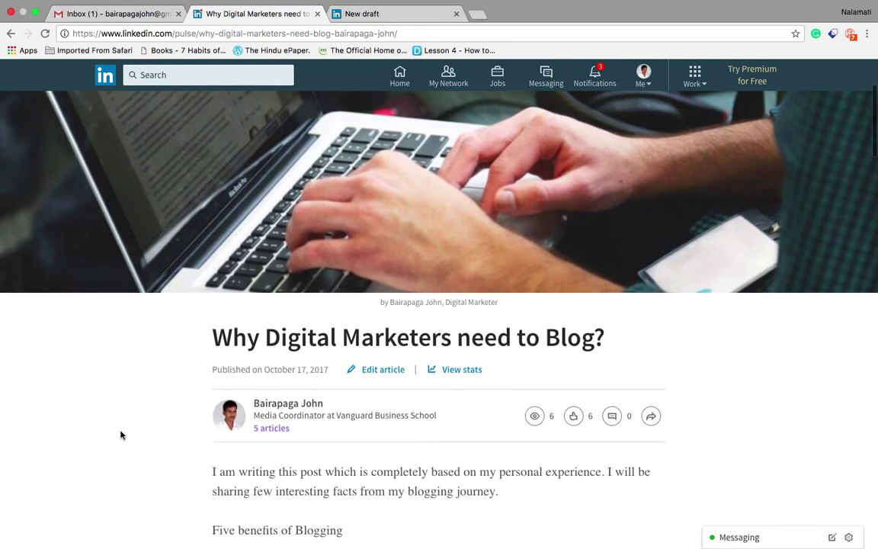
scroll(460, 464, "down", 4)
scroll(460, 465, "down", 20)
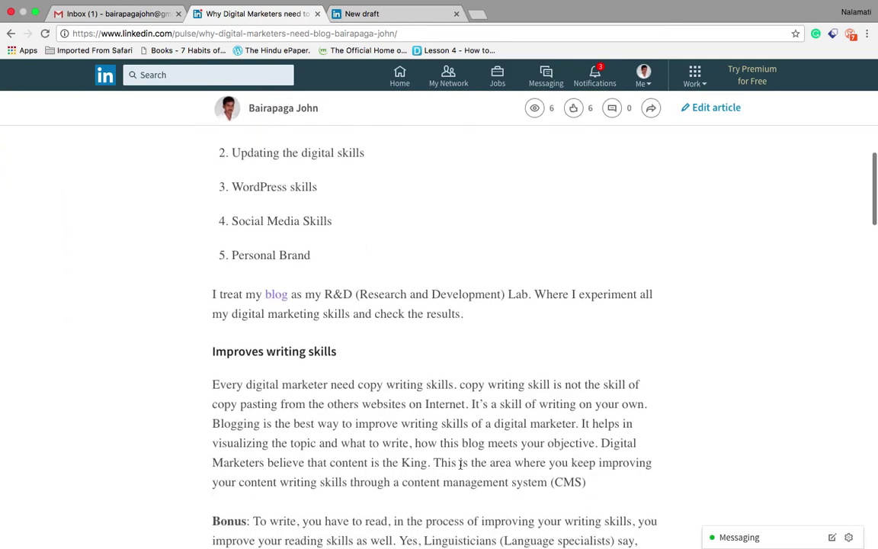
scroll(461, 464, "down", 15)
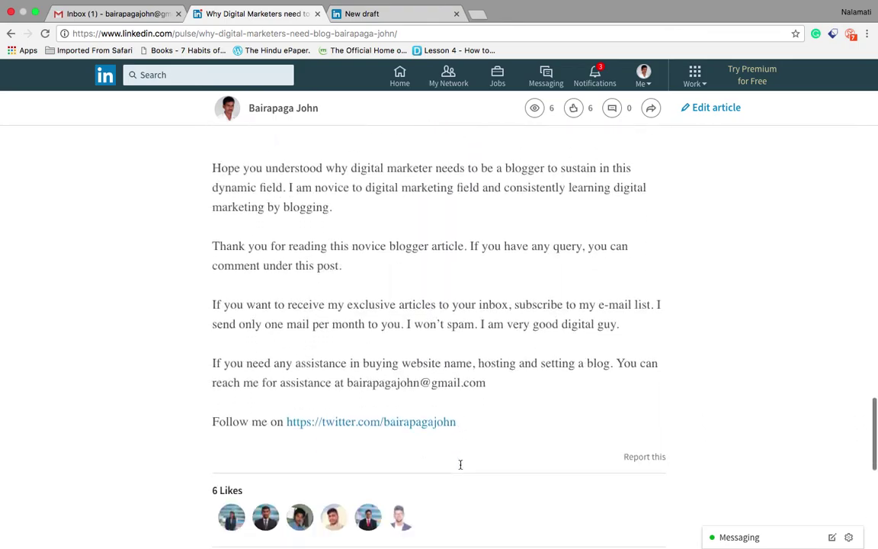
scroll(461, 467, "up", 20)
scroll(460, 466, "up", 20)
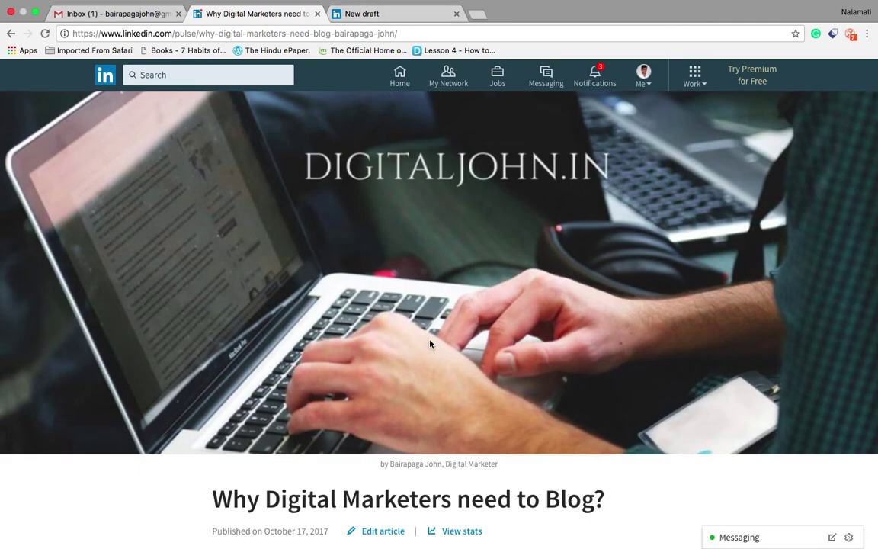
scroll(430, 346, "down", 10)
scroll(429, 345, "up", 10)
Step: Return to the published article and view the account menu with its profile, settings and management options, then close it
left_click(379, 29)
left_click(266, 16)
left_click(645, 80)
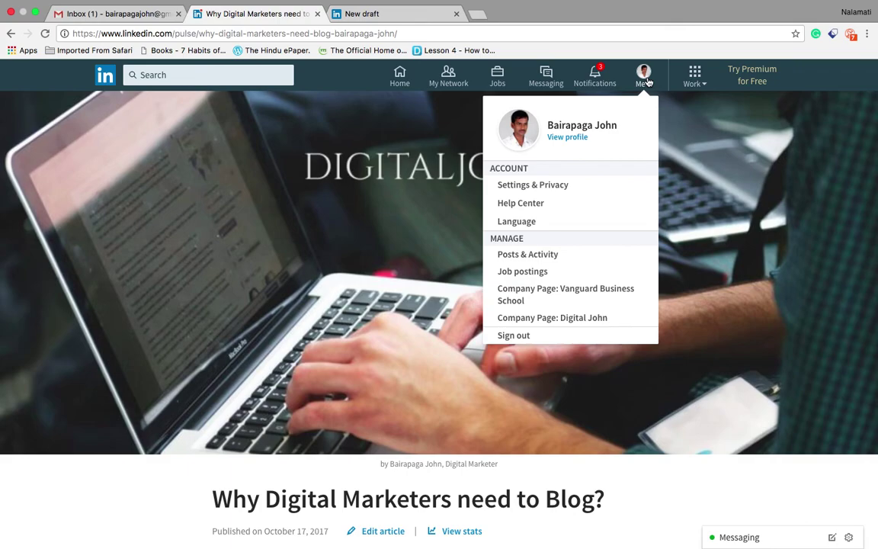
left_click(437, 220)
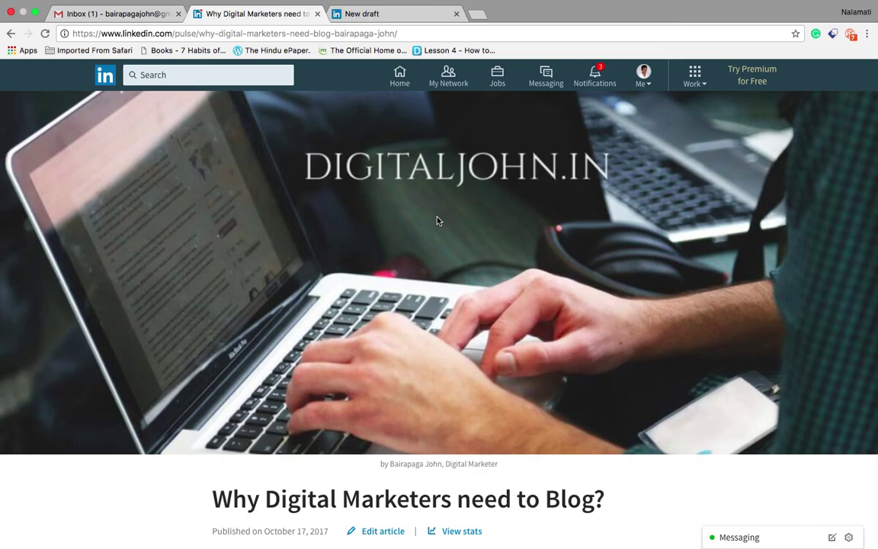
scroll(437, 220, "down", 6)
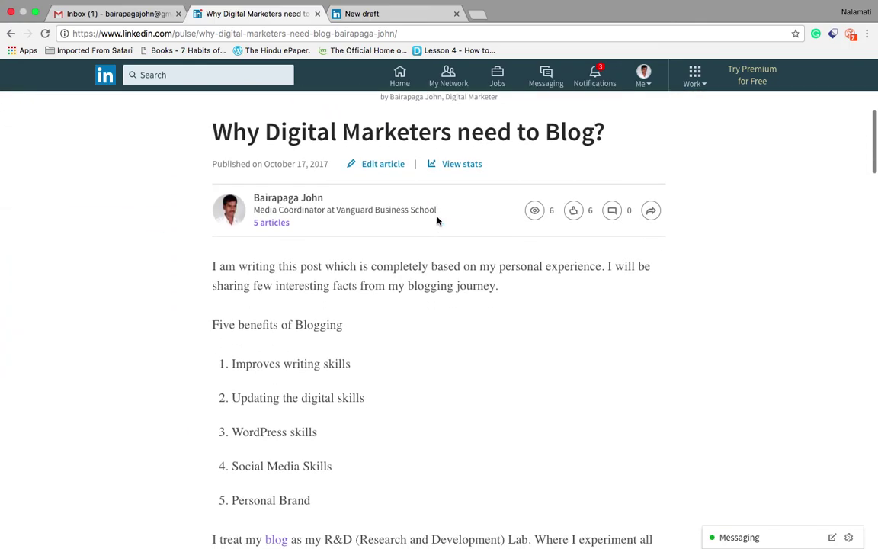
scroll(437, 221, "up", 4)
scroll(436, 220, "up", 3)
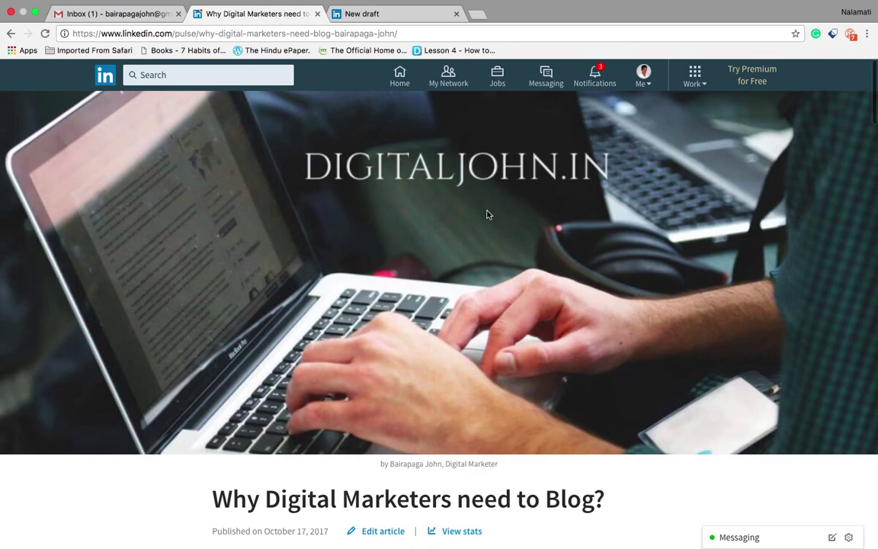